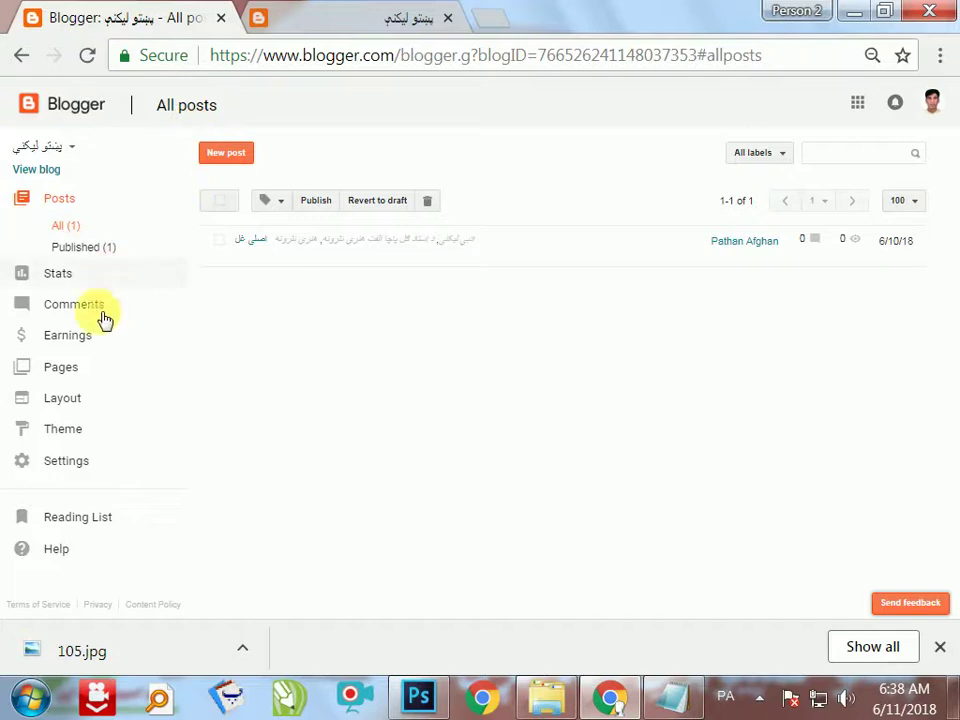
Open the blog's Layout page and compare its gadget sections with the live blog from header to footer.
left_click(62, 399)
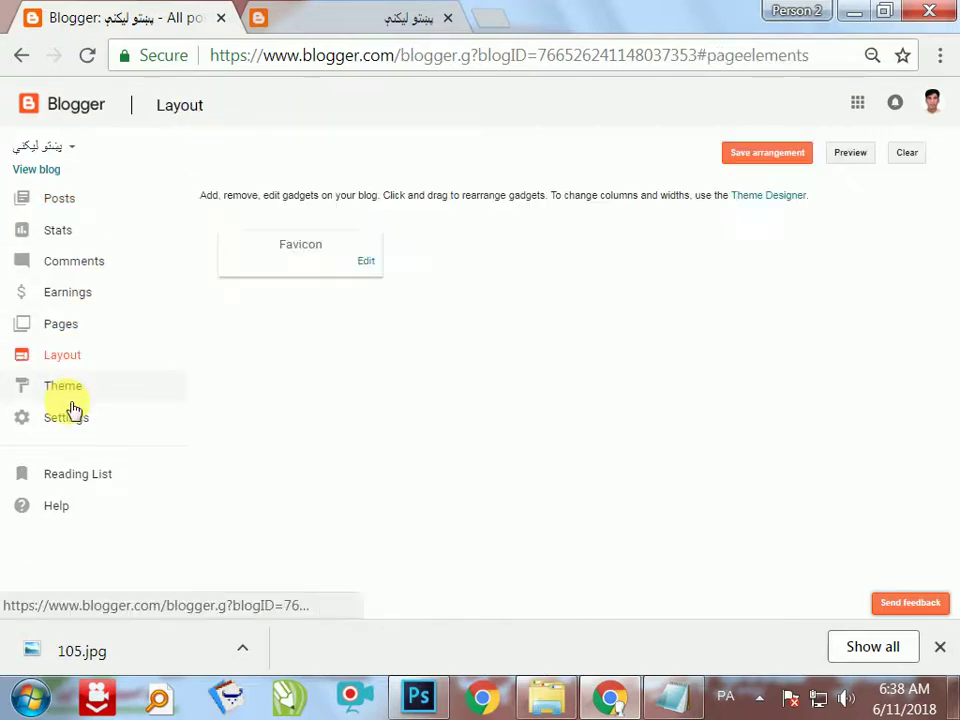
left_click(300, 12)
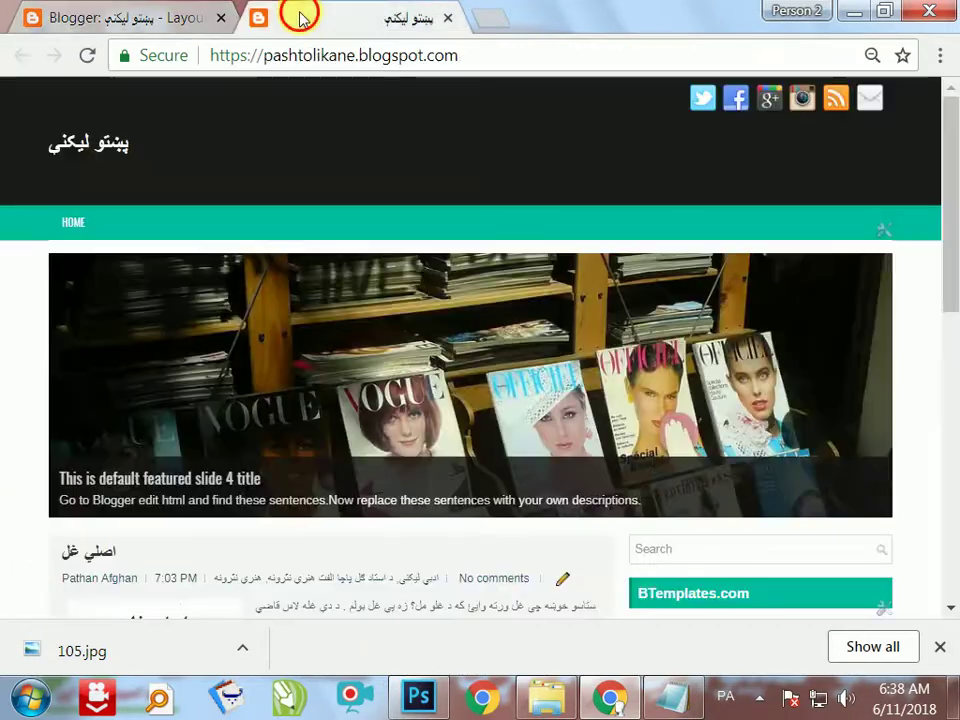
scroll(765, 538, "down", 3)
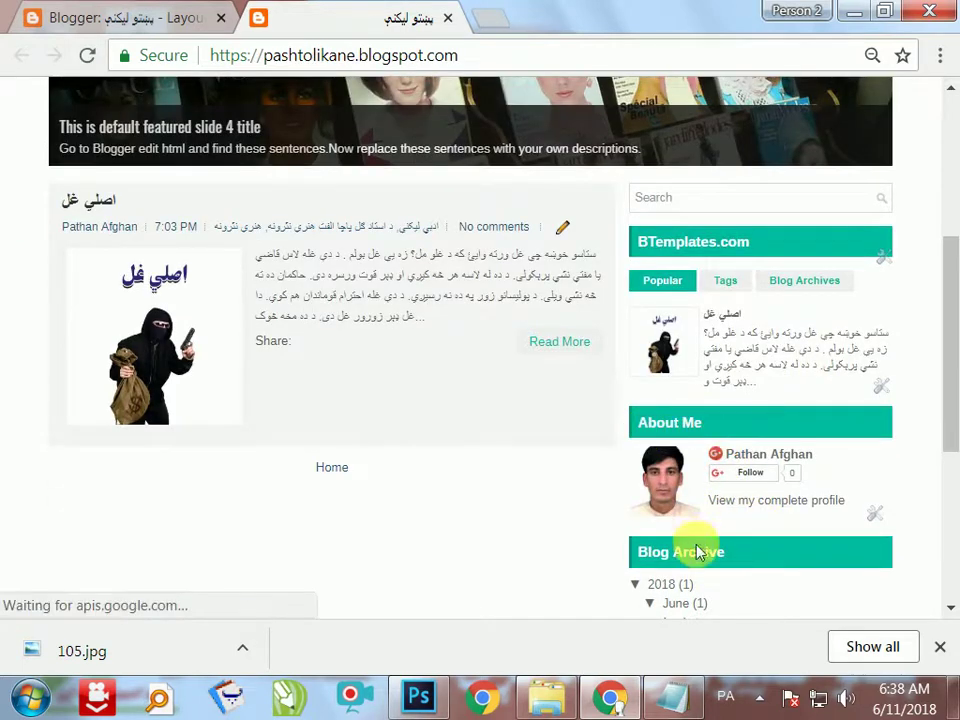
scroll(700, 540, "down", 2)
scroll(489, 536, "down", 2)
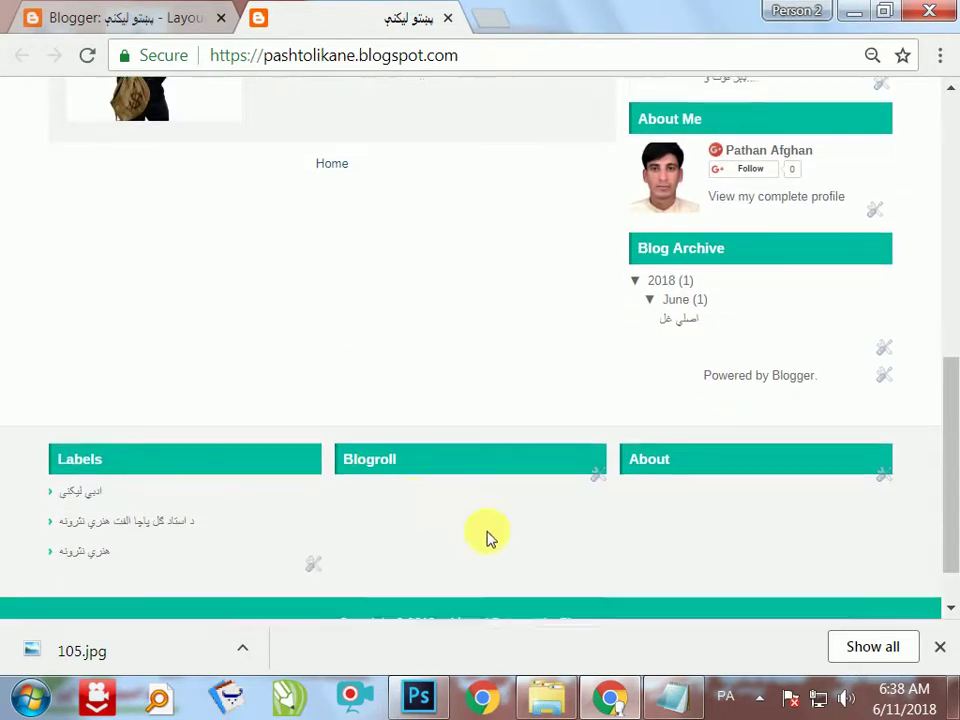
left_click(129, 21)
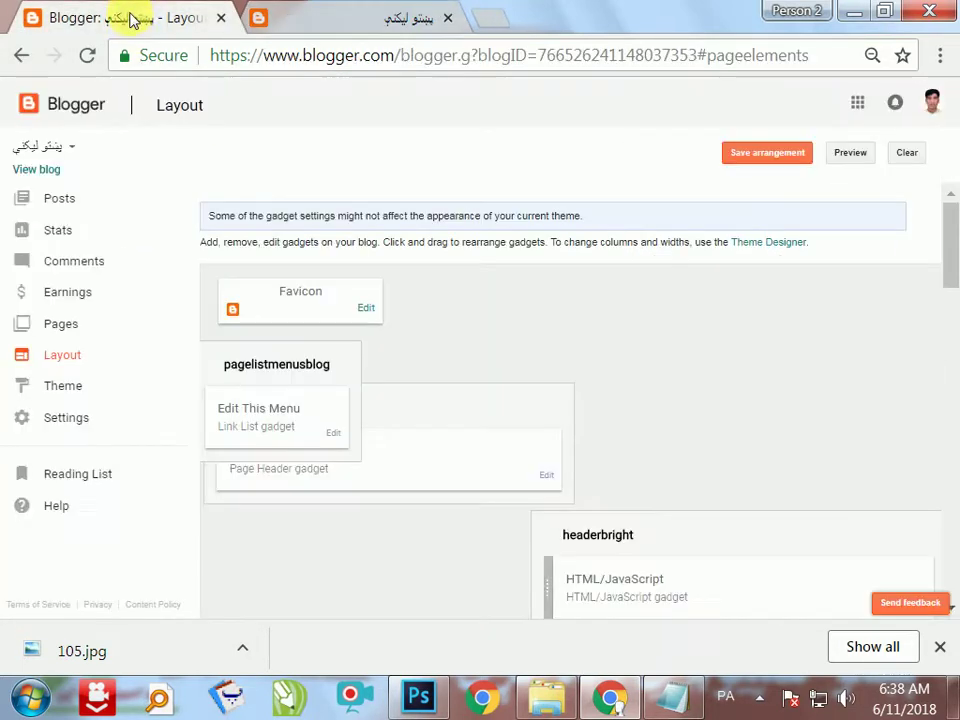
scroll(460, 468, "down", 4)
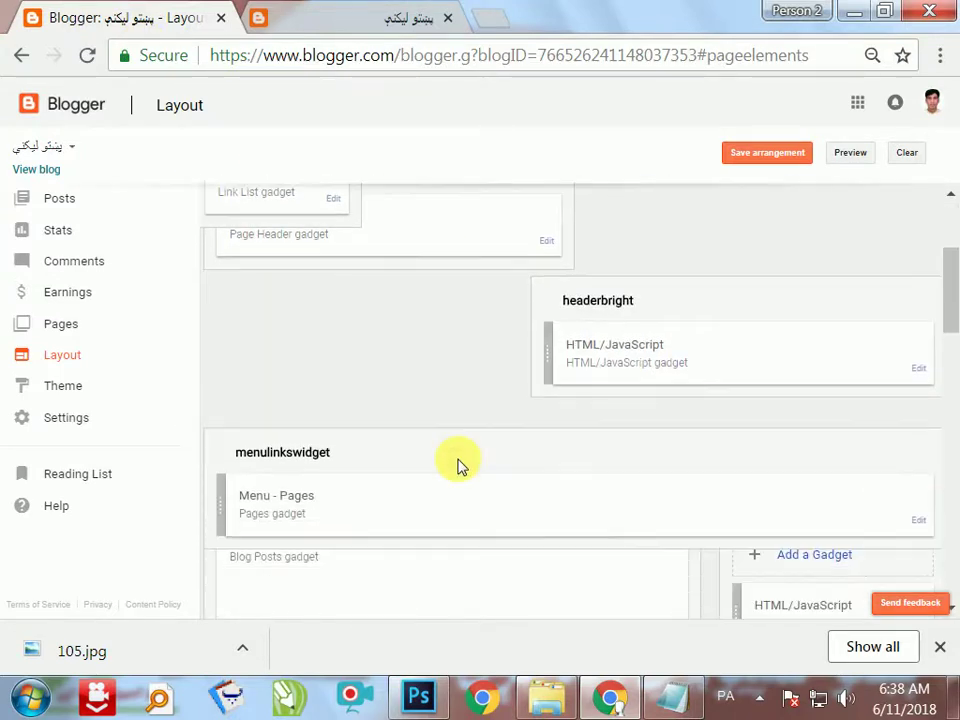
scroll(140, 405, "up", 3)
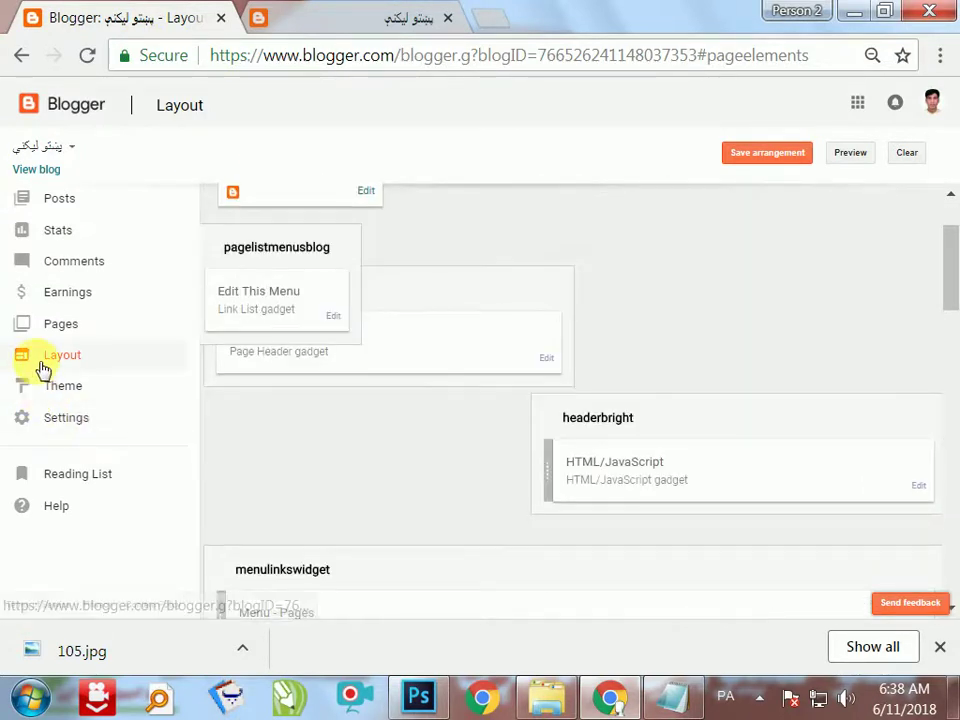
scroll(459, 427, "up", 2)
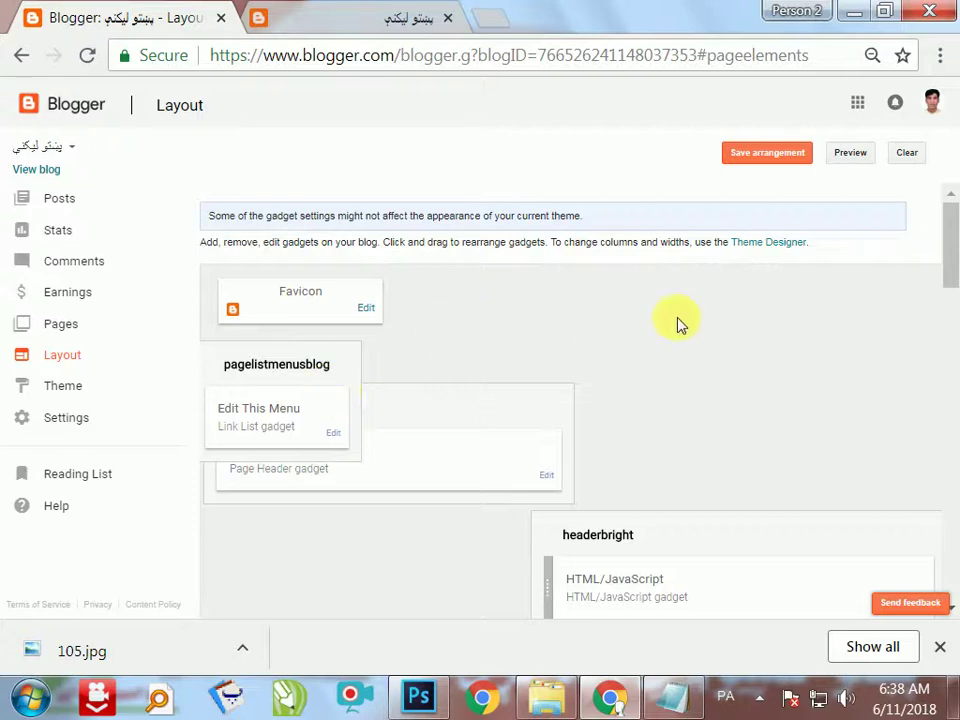
left_click(365, 20)
left_click(112, 16)
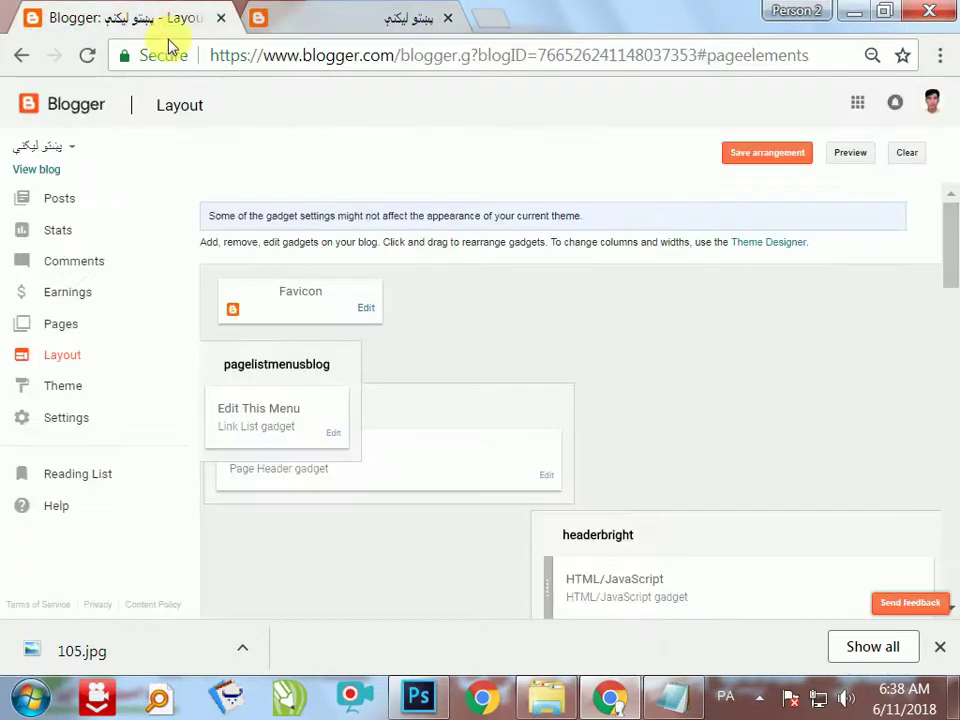
Remove the BTemplates.com HTML/JavaScript gadget from the sidebar section above sidebartab1.
left_click_drag(948, 278, 950, 397)
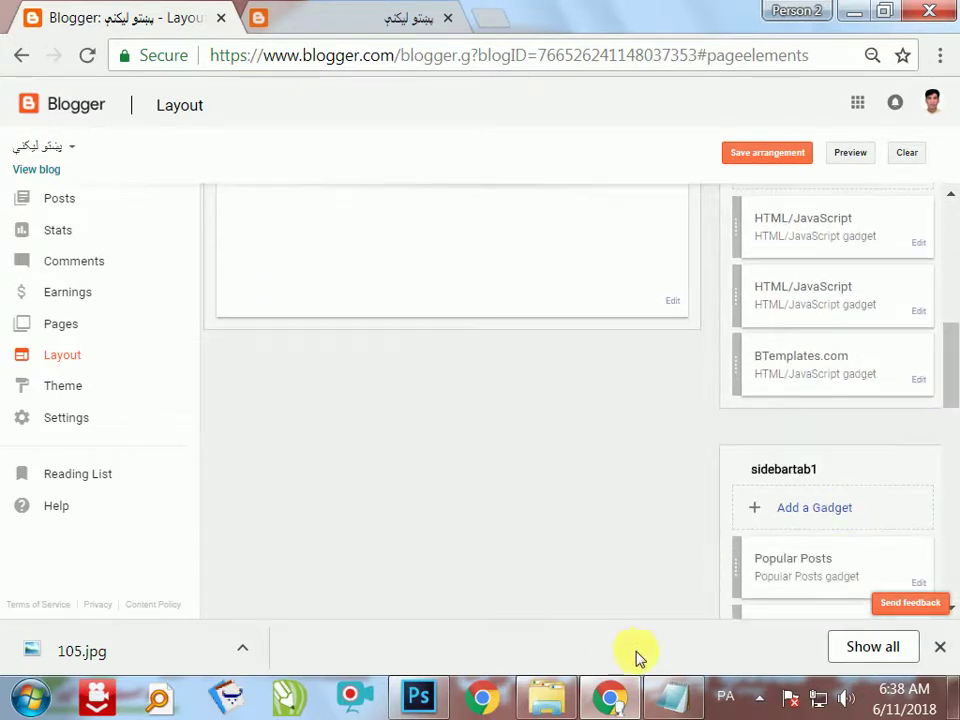
left_click(917, 383)
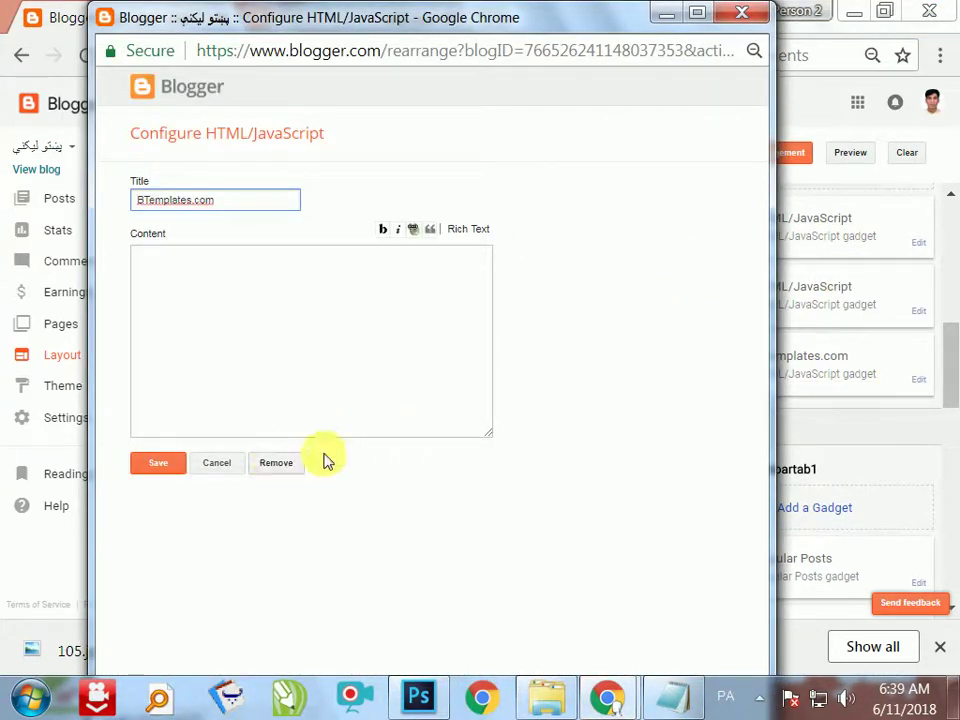
left_click(277, 466)
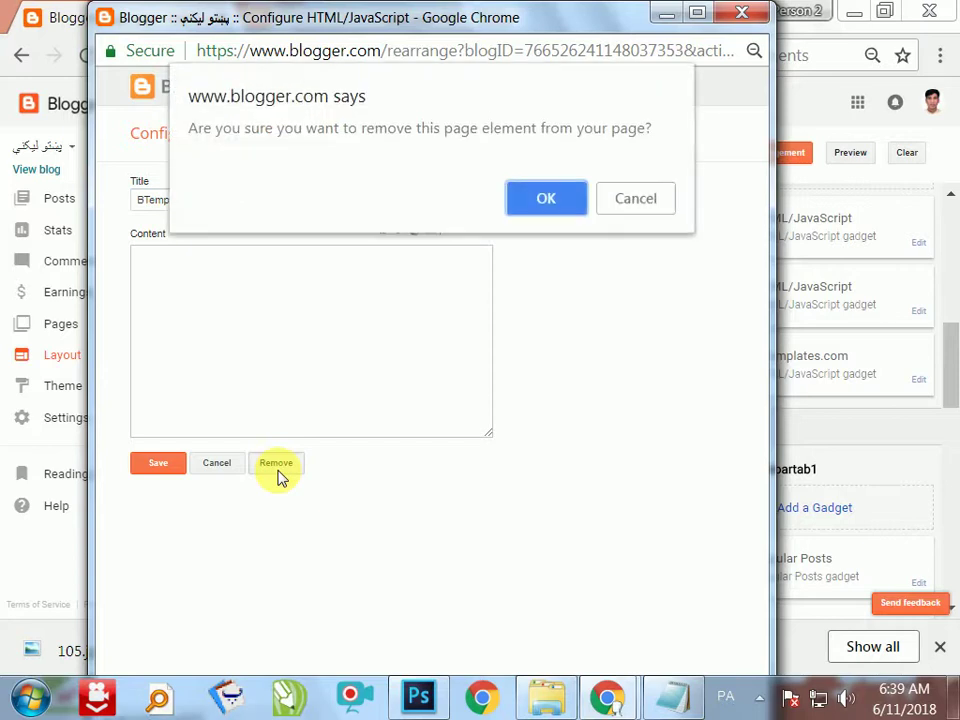
left_click(540, 204)
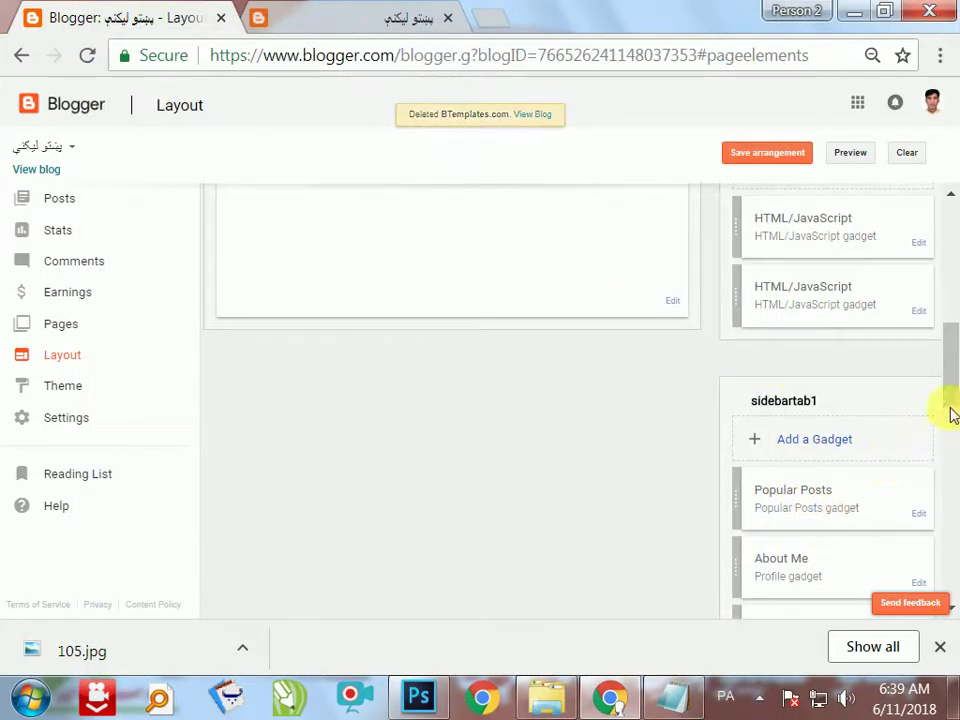
Remove the About Me profile gadget from the sidebartab1 section.
left_click_drag(945, 396, 955, 435)
left_click(917, 408)
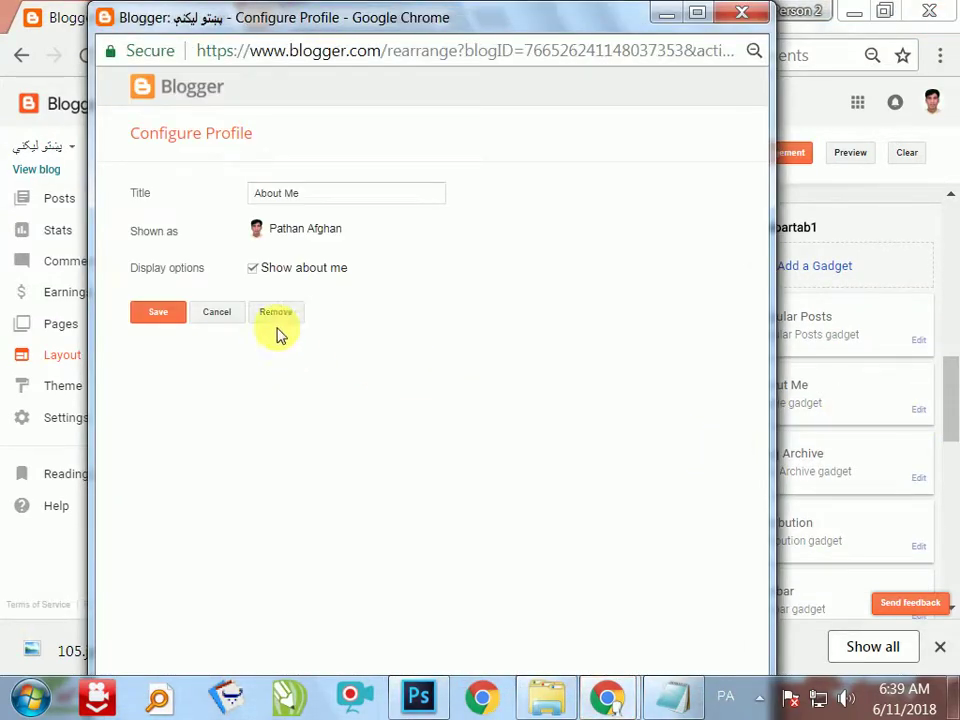
left_click(276, 312)
left_click(529, 216)
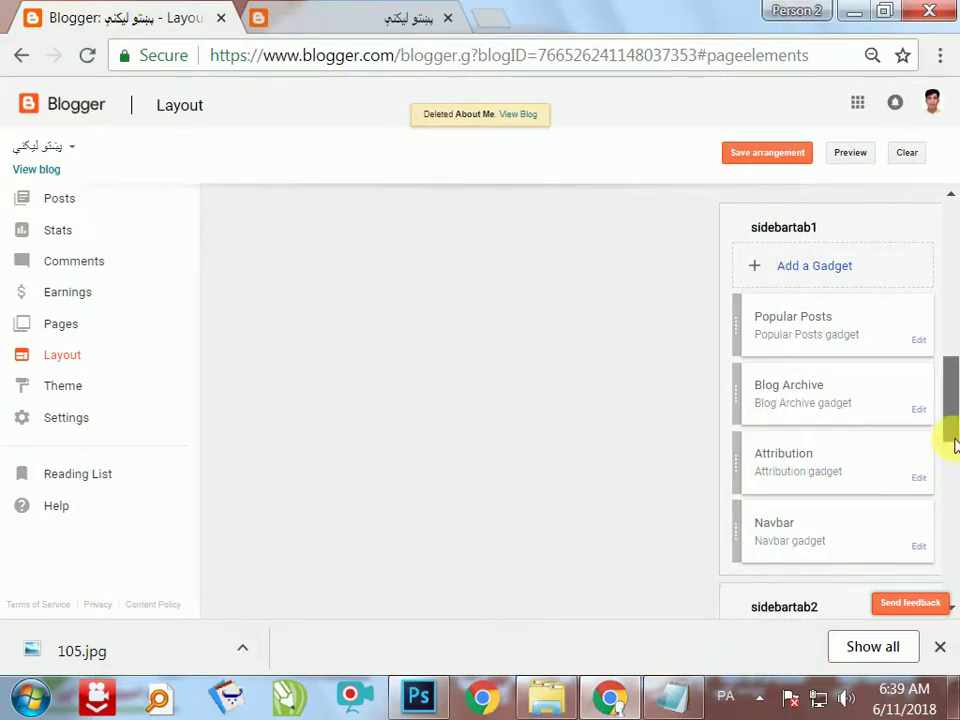
Examine the remaining gadgets in the sidebar tab sections and compare them with the live blog's sidebar and footer.
left_click_drag(953, 445, 950, 473)
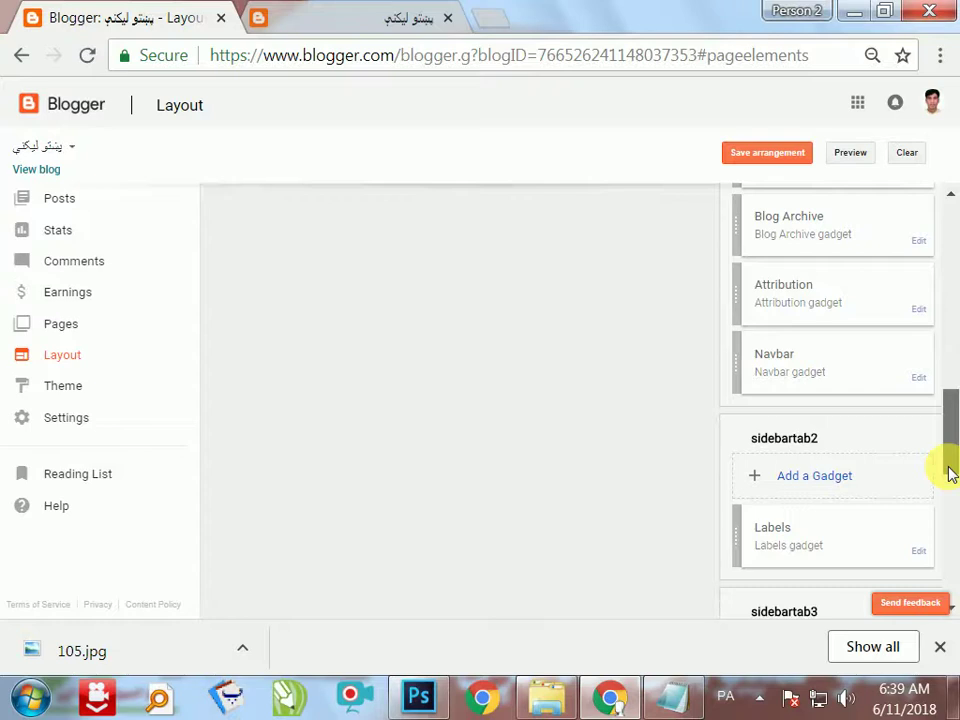
left_click_drag(950, 473, 950, 475)
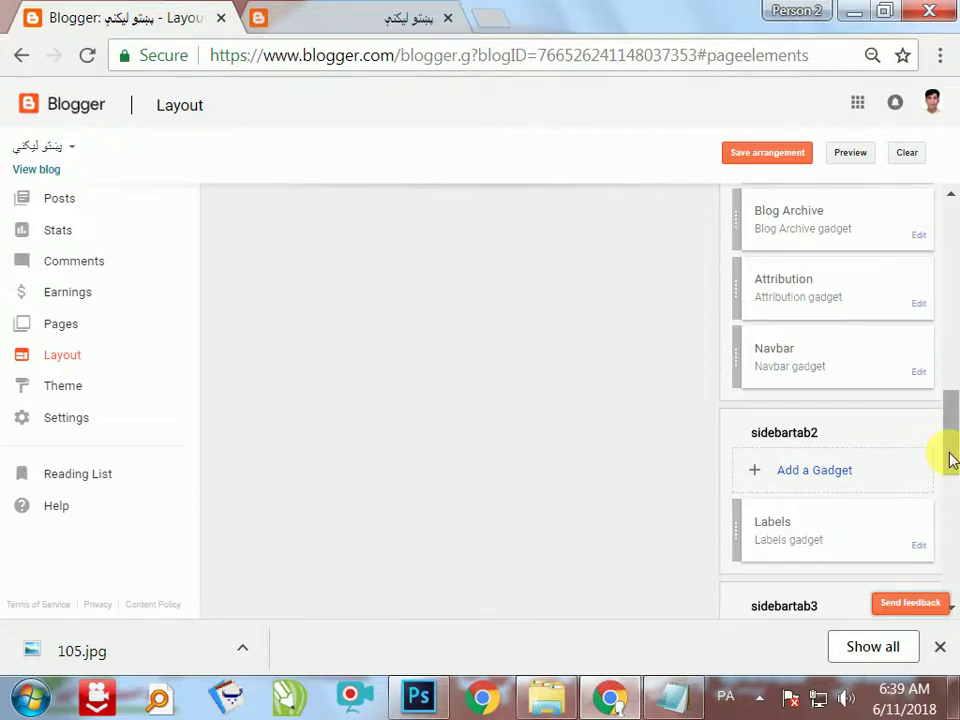
left_click_drag(951, 460, 951, 500)
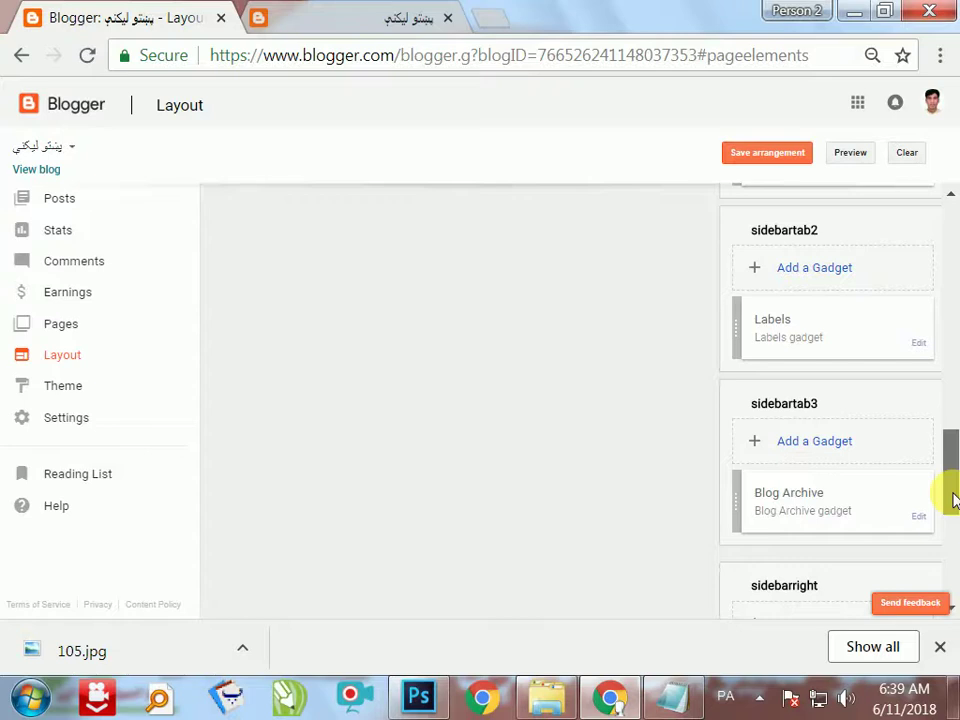
left_click(364, 15)
scroll(739, 454, "up", 3)
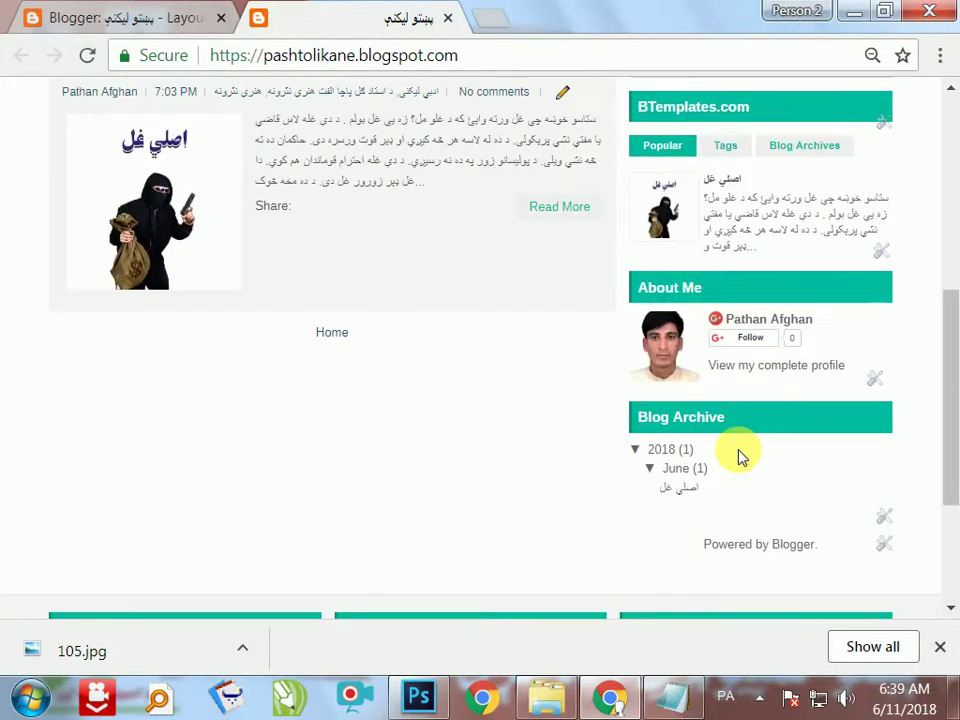
left_click(150, 17)
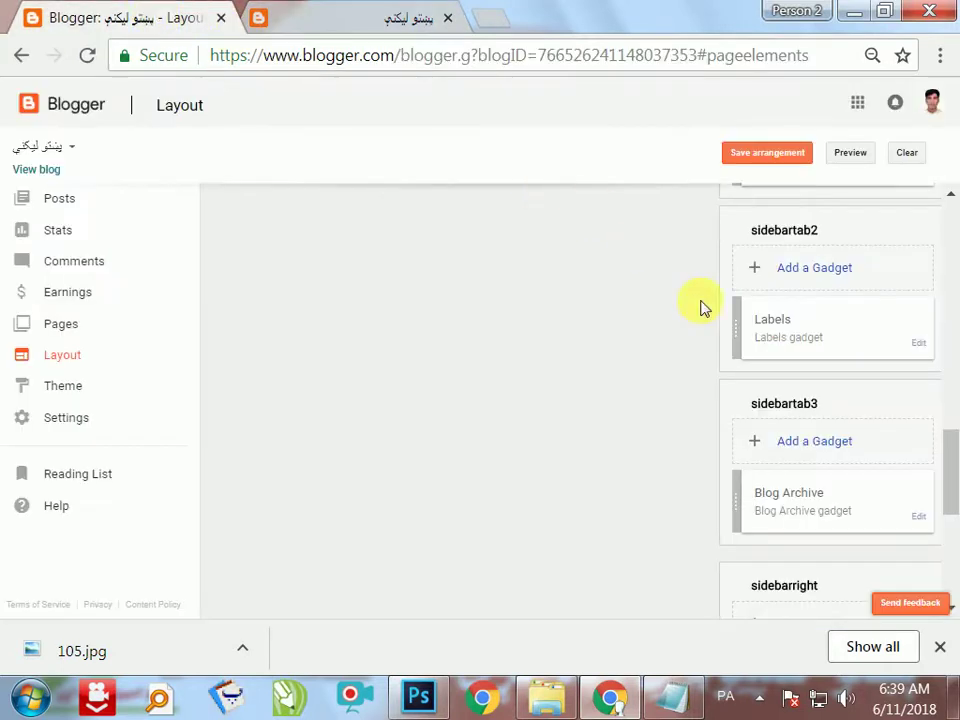
scroll(841, 506, "down", 3)
scroll(784, 420, "up", 3)
left_click(381, 12)
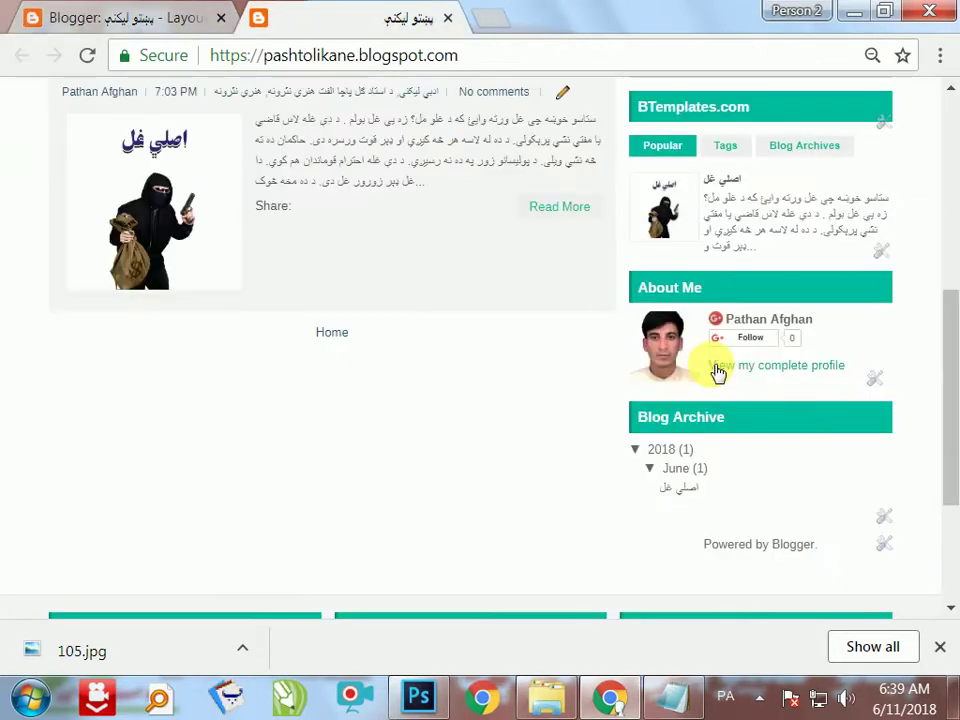
scroll(712, 372, "up", 2)
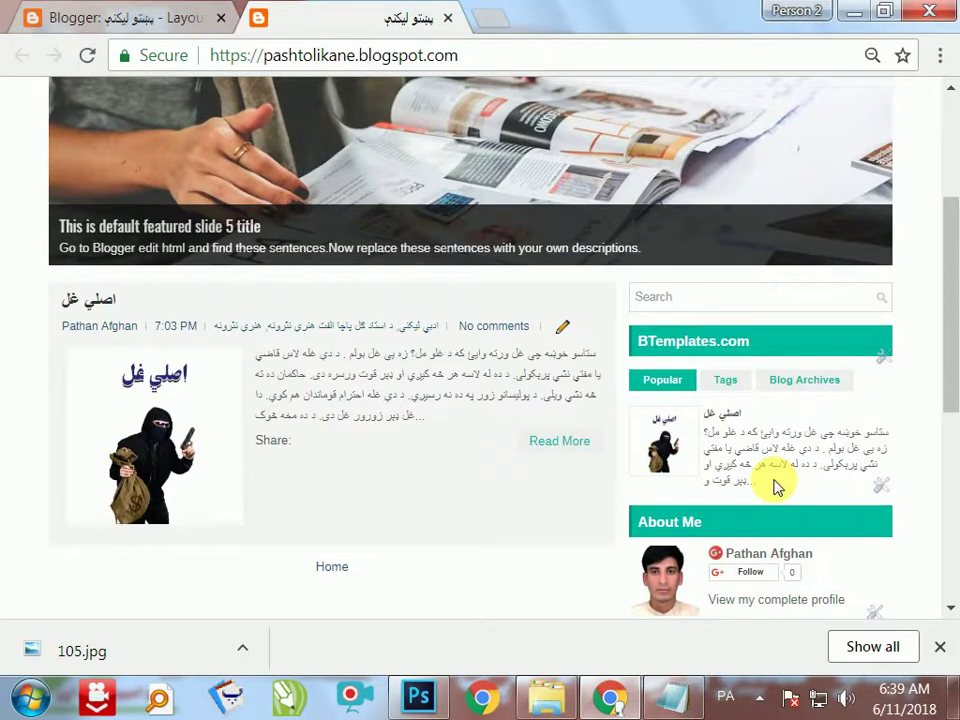
scroll(775, 485, "down", 4)
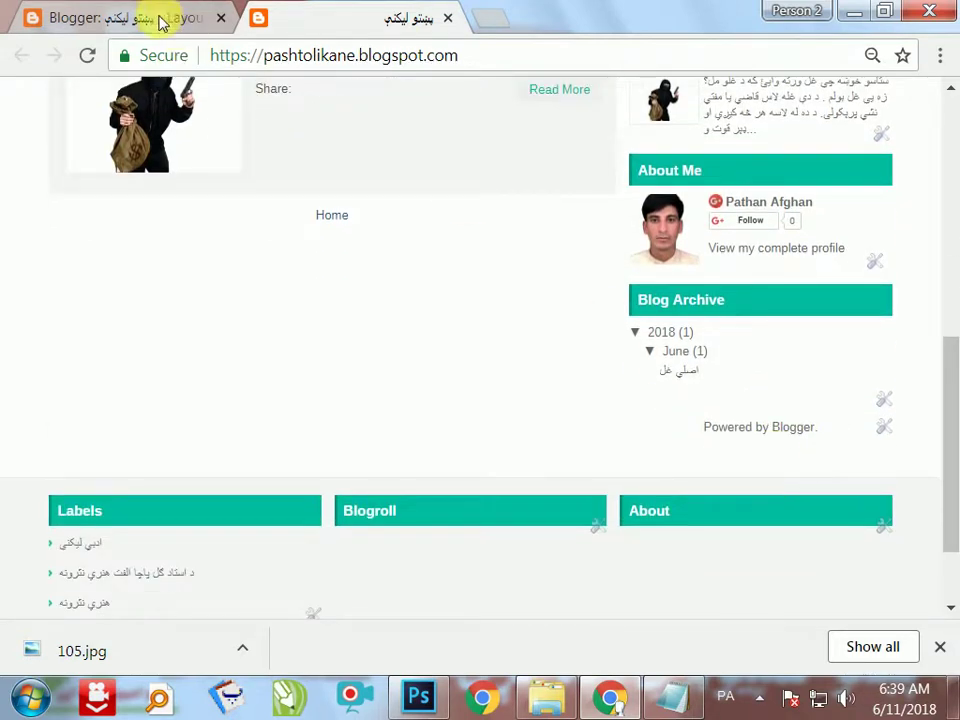
left_click(150, 20)
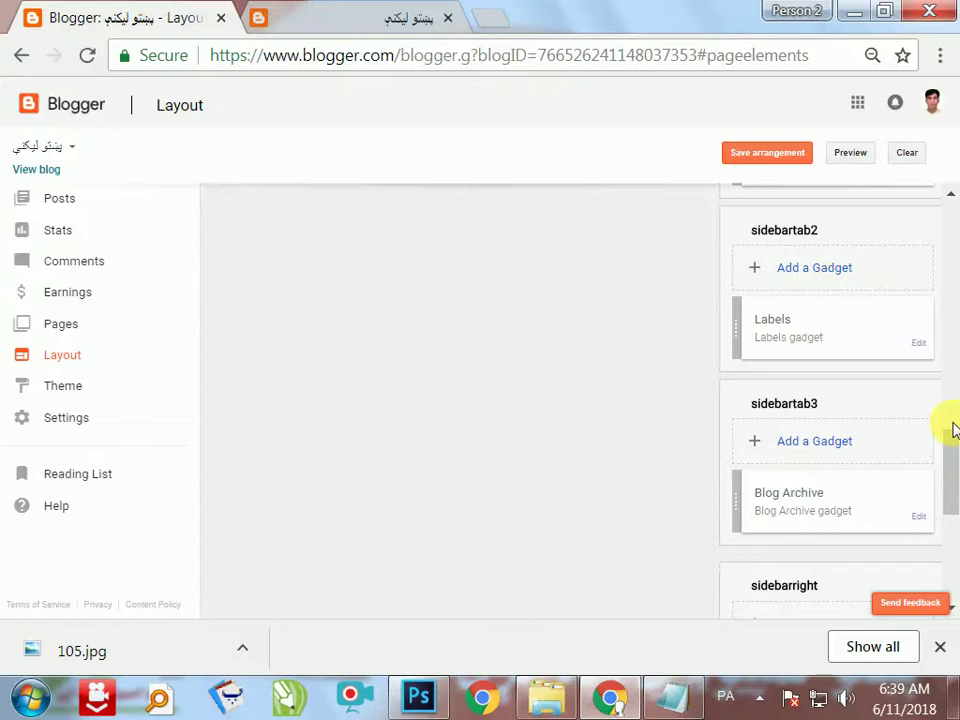
Remove the Labels gadget from the sidebartab2 section.
scroll(952, 428, "down", 5)
left_click_drag(952, 514, 949, 480)
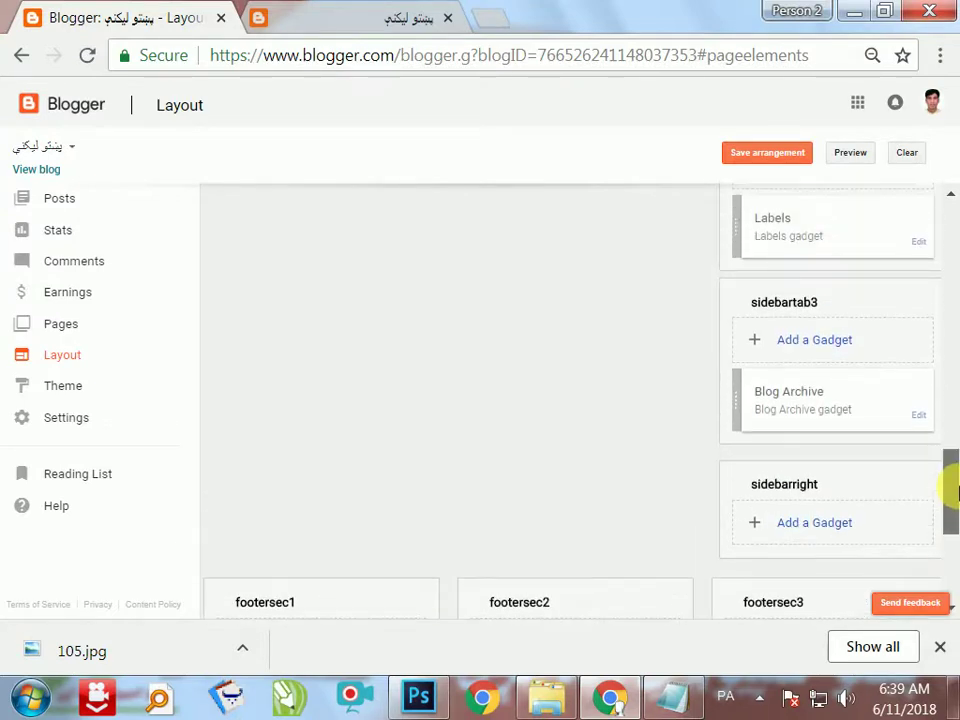
scroll(786, 311, "up", 1)
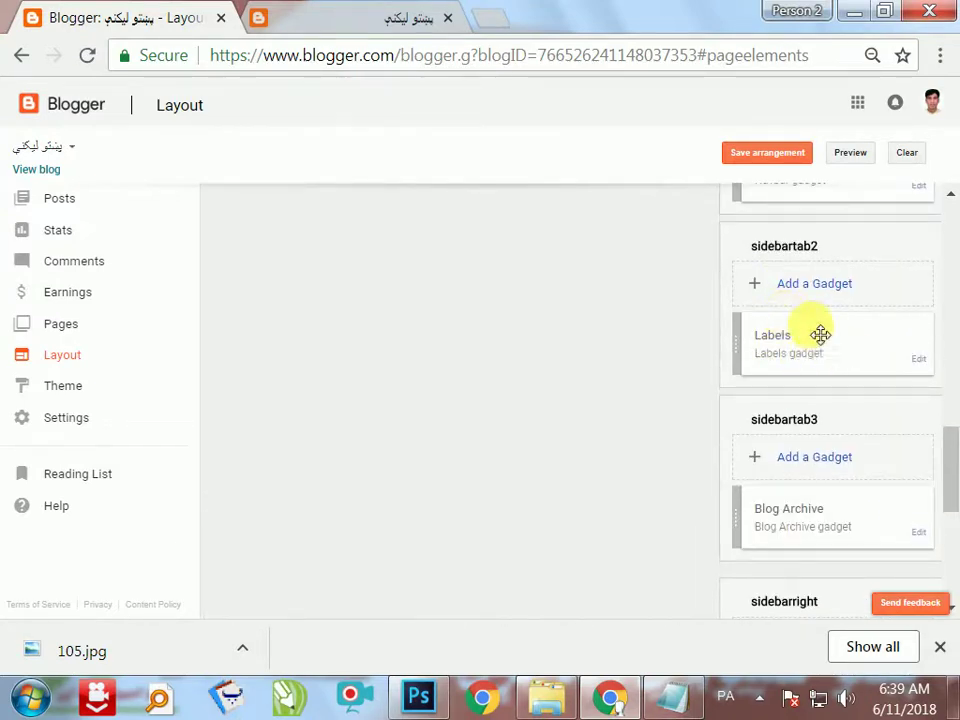
scroll(818, 332, "up", 1)
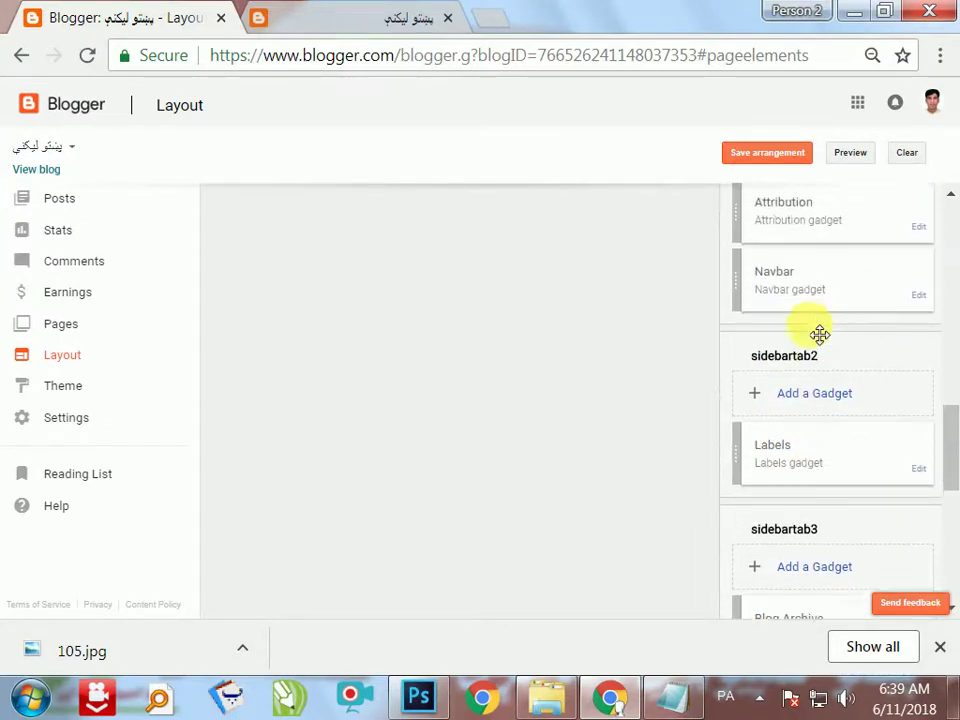
left_click(918, 476)
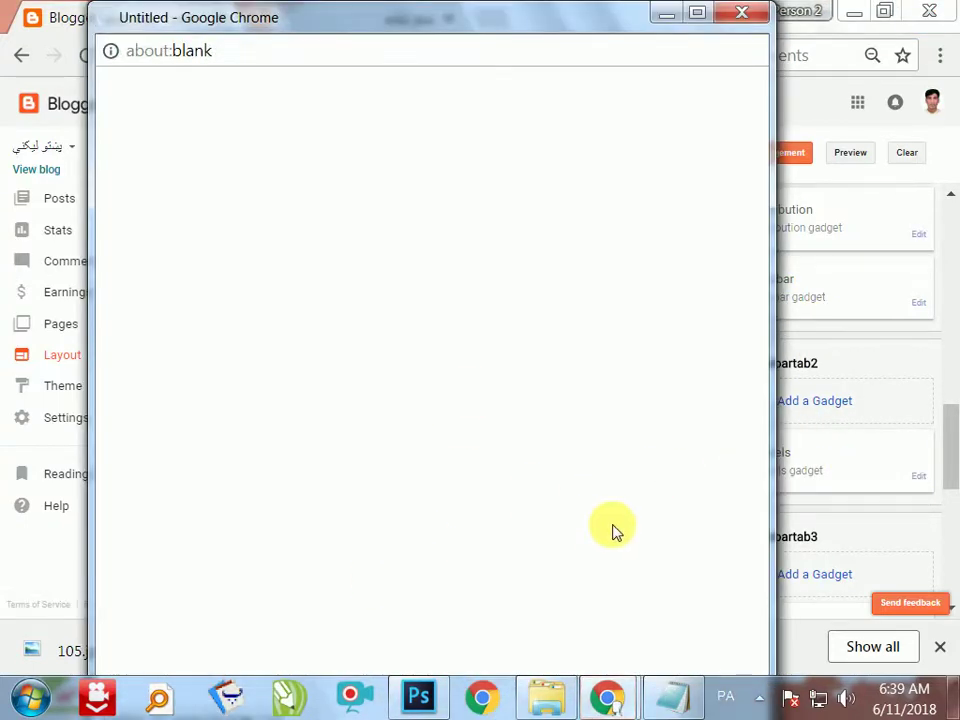
left_click(276, 342)
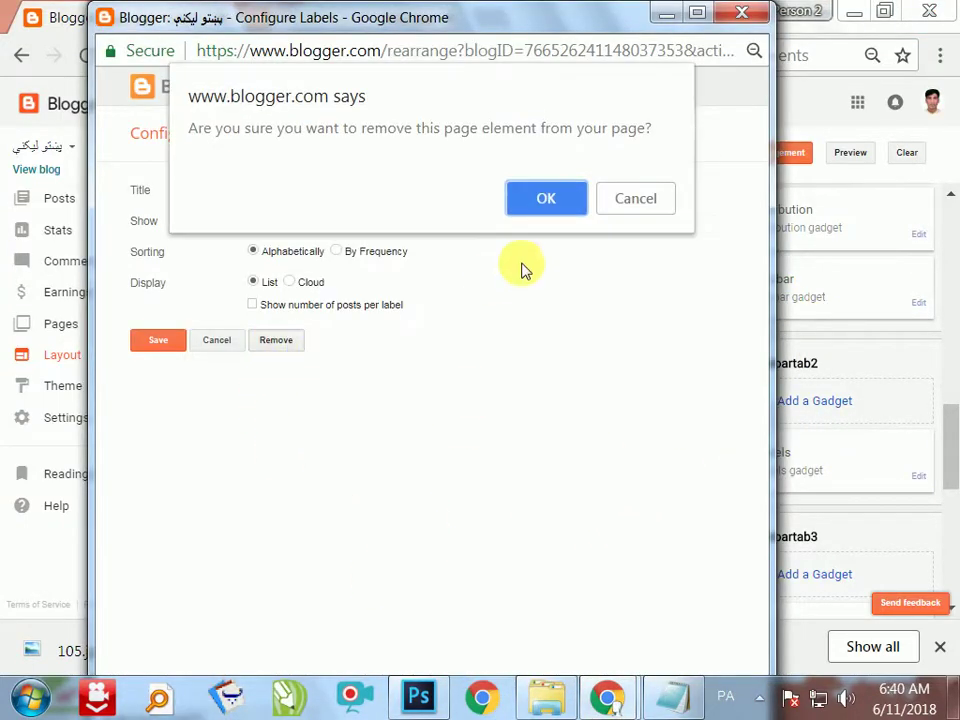
left_click(527, 208)
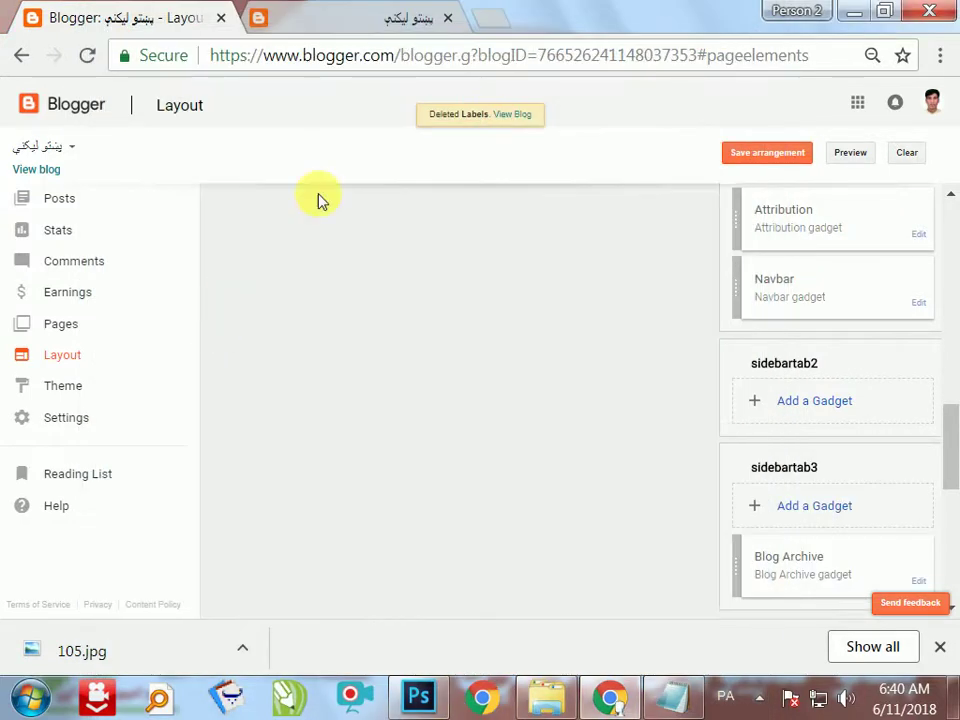
Compare the live blog's lower sidebar and footer with the gadgets in the layout's footersec1, footersec2 and footersec3 sections.
left_click(358, 20)
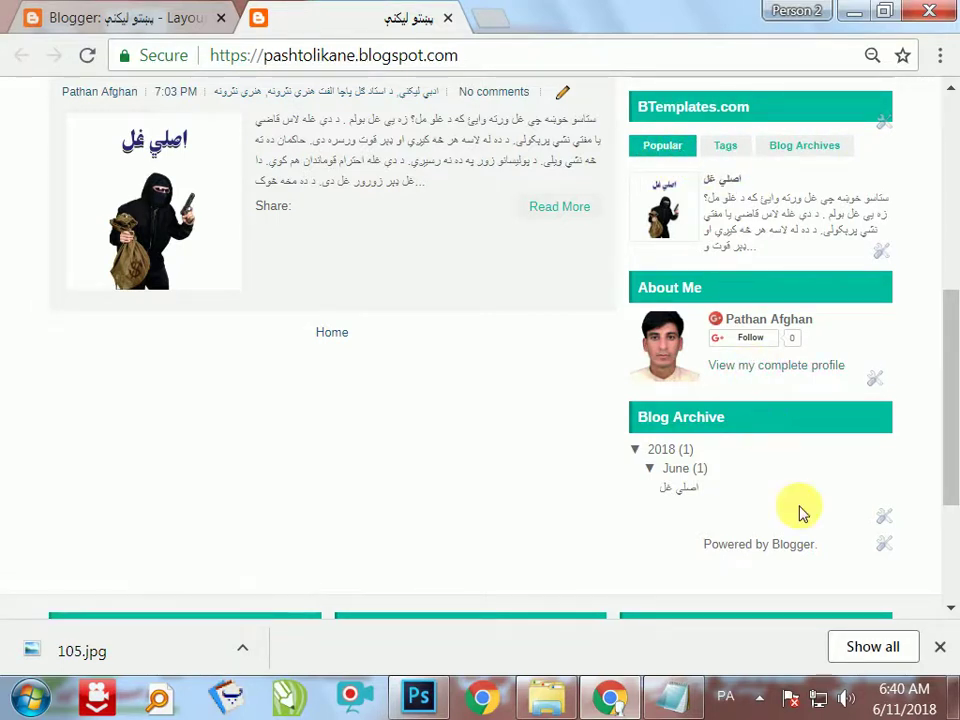
left_click_drag(950, 430, 765, 422)
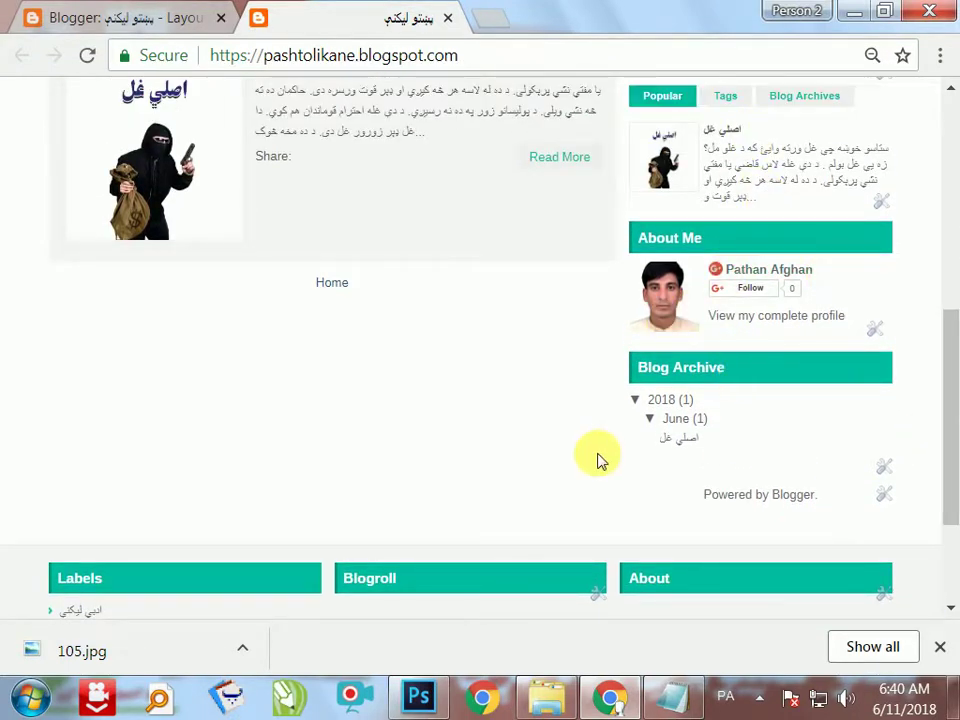
left_click(124, 17)
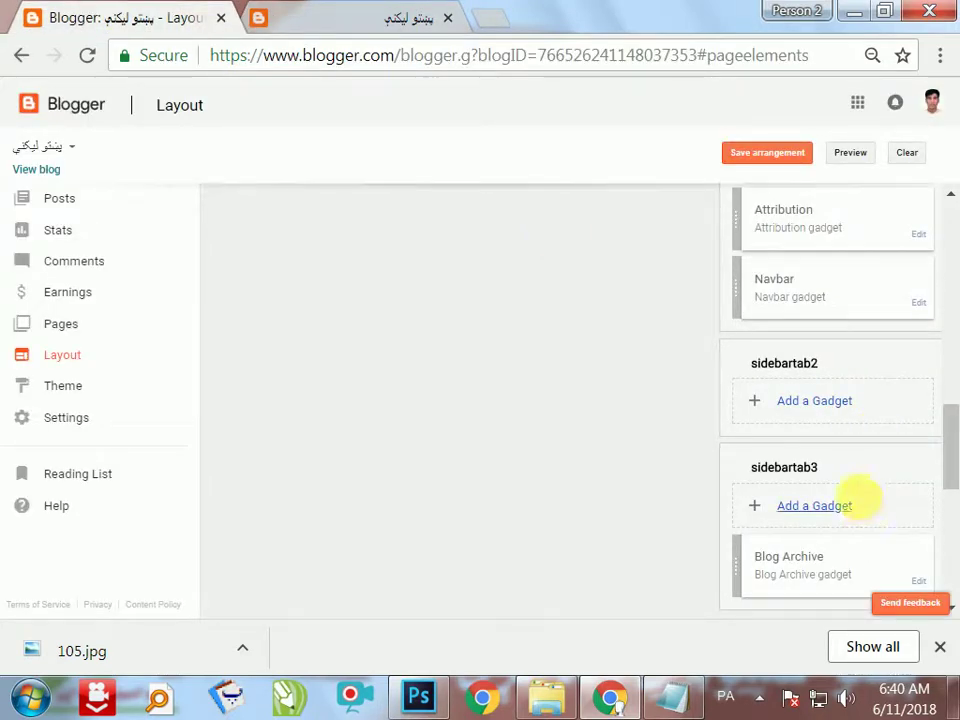
scroll(893, 557, "down", 1)
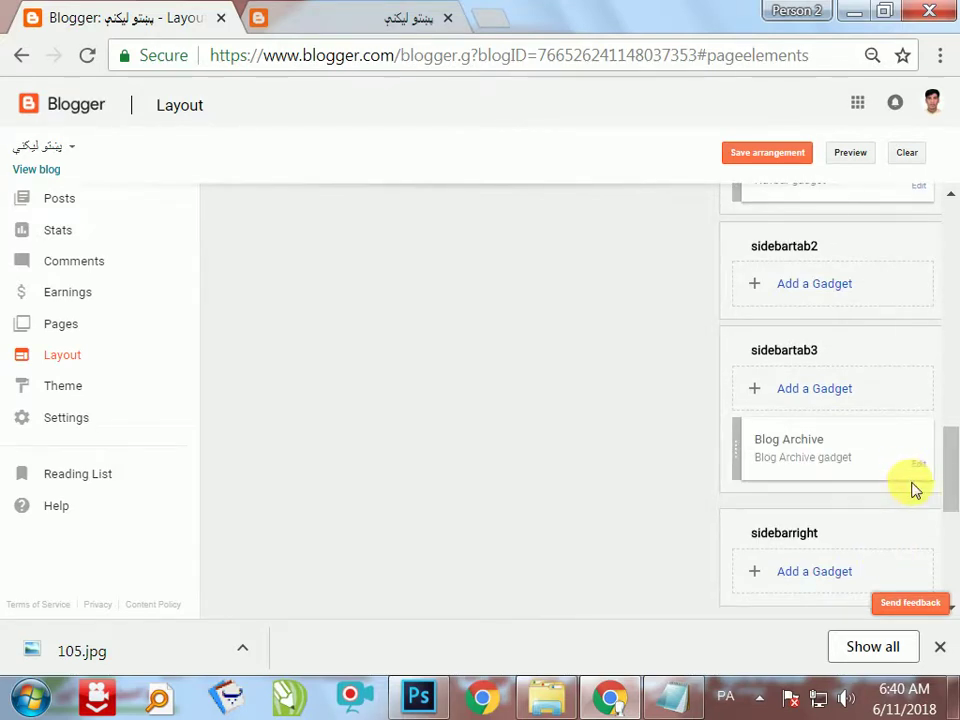
scroll(917, 514, "down", 2)
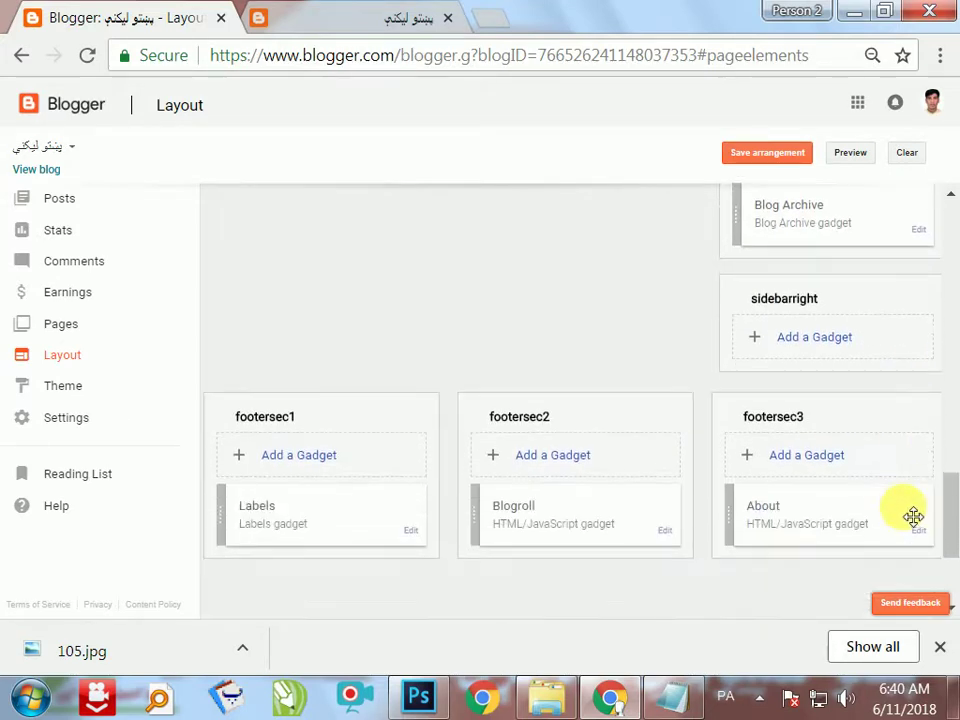
Remove the Blog Archive gadget from the sidebartab3 section and confirm its deletion.
scroll(911, 516, "up", 1)
left_click(918, 350)
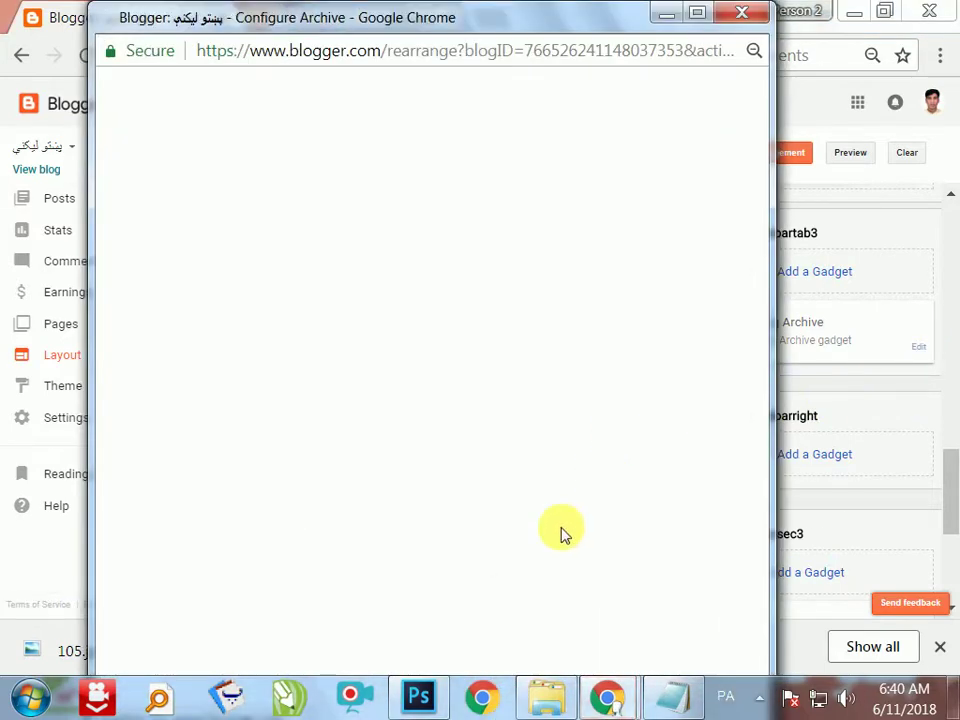
left_click(276, 540)
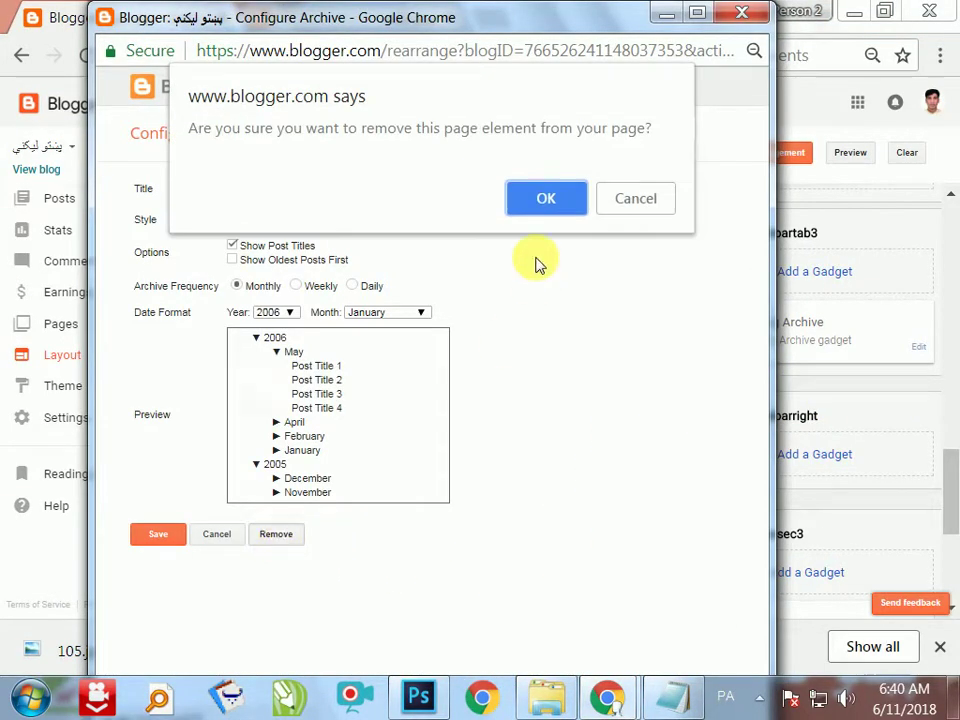
left_click(542, 195)
Retitle the Labels gadget in the footersec1 section as "کته ګوری" and save it.
scroll(904, 386, "up", 4)
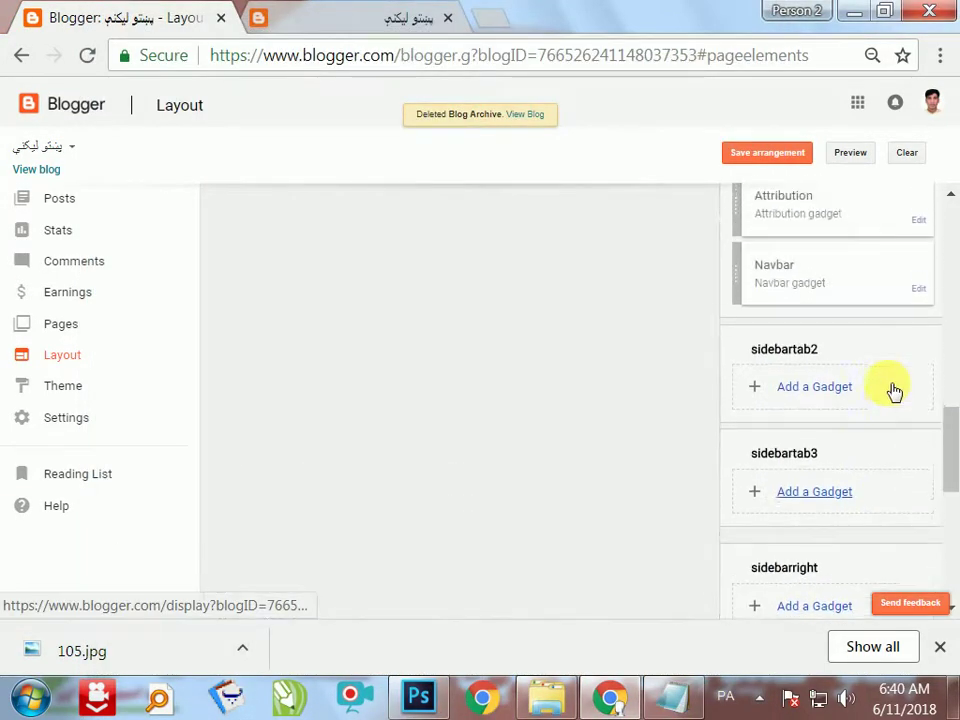
scroll(851, 426, "up", 1)
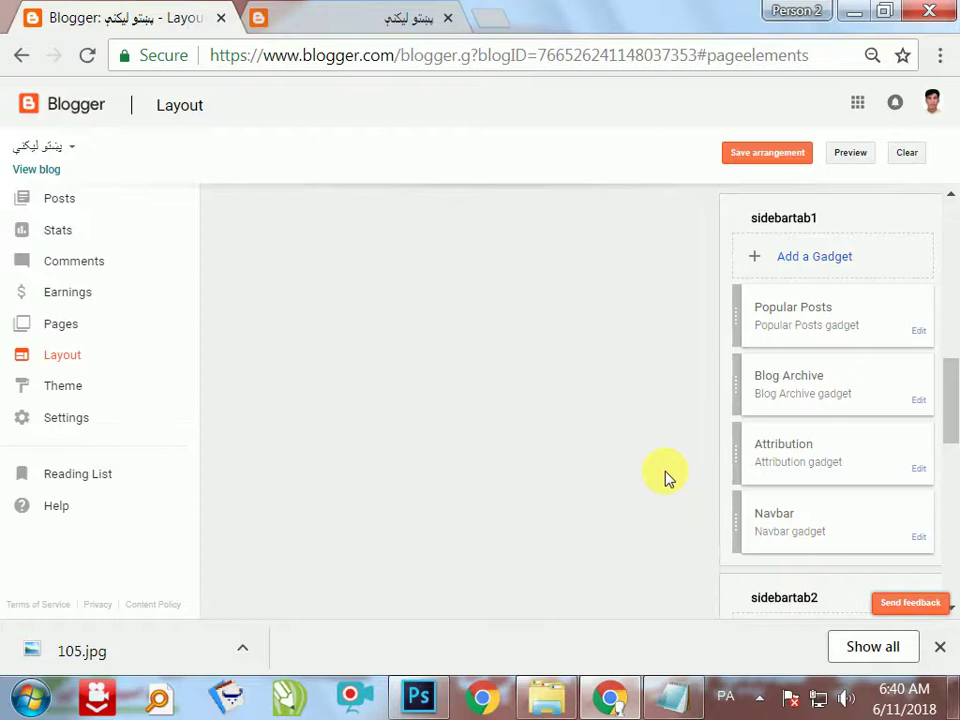
scroll(668, 478, "down", 5)
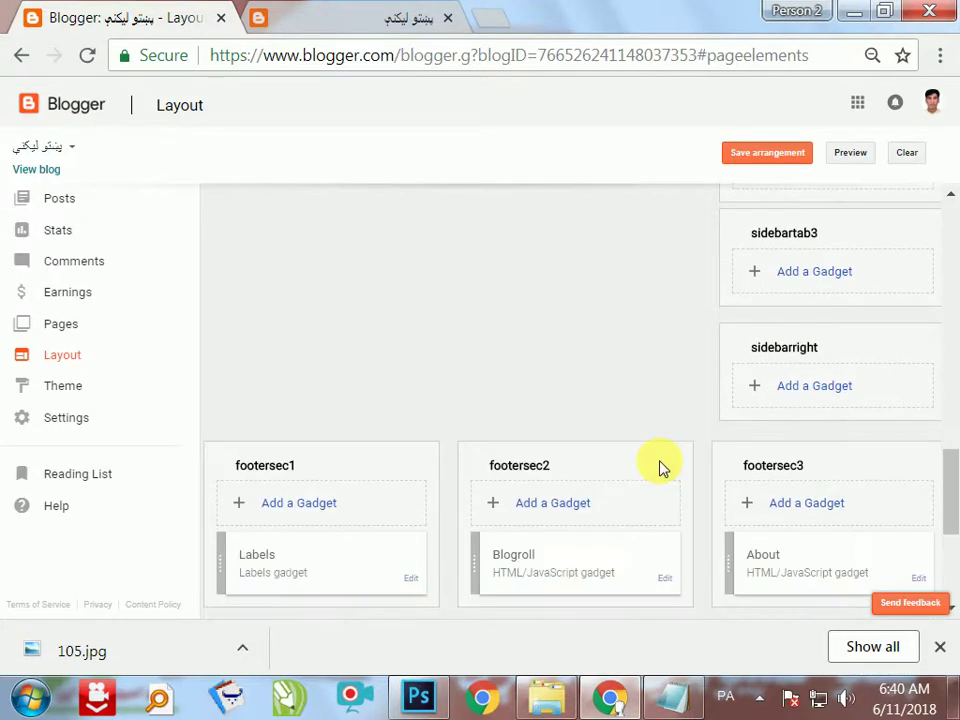
scroll(615, 480, "down", 3)
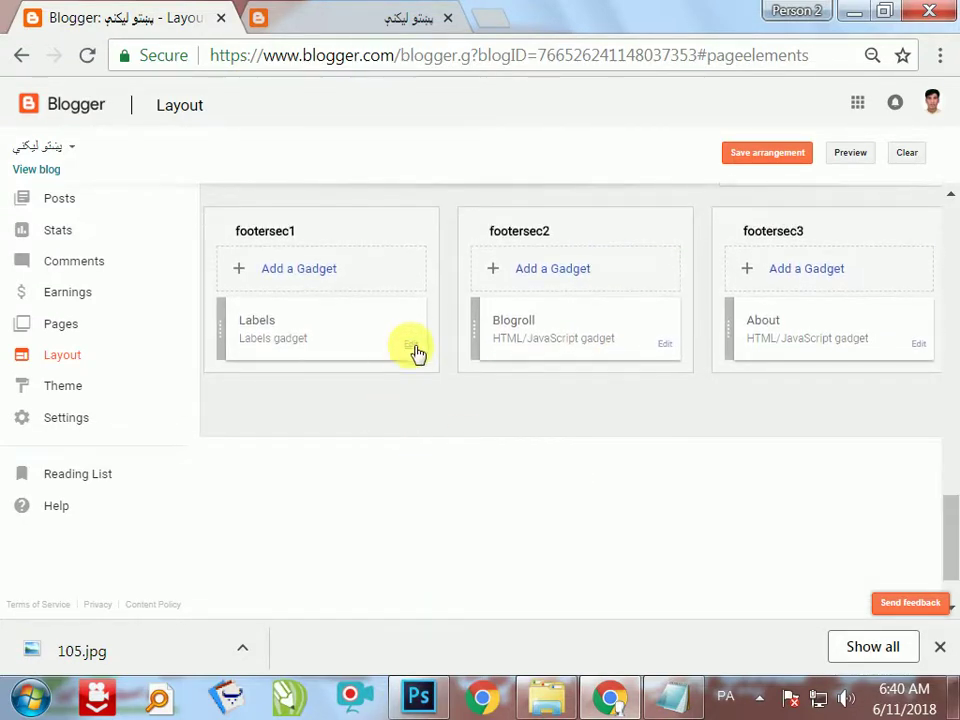
left_click(412, 344)
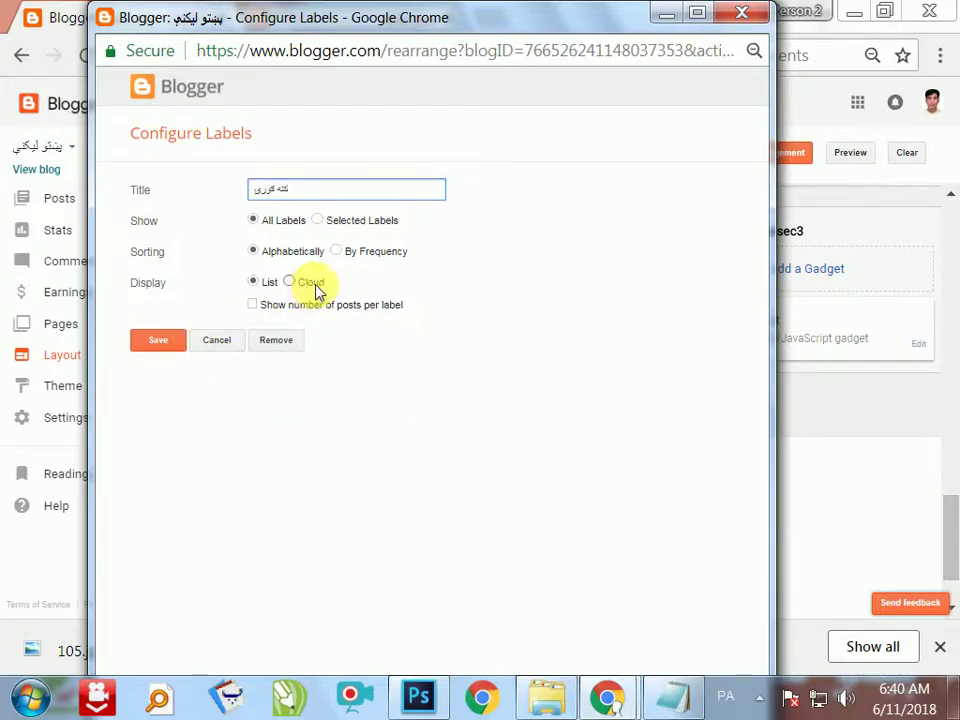
left_click(164, 341)
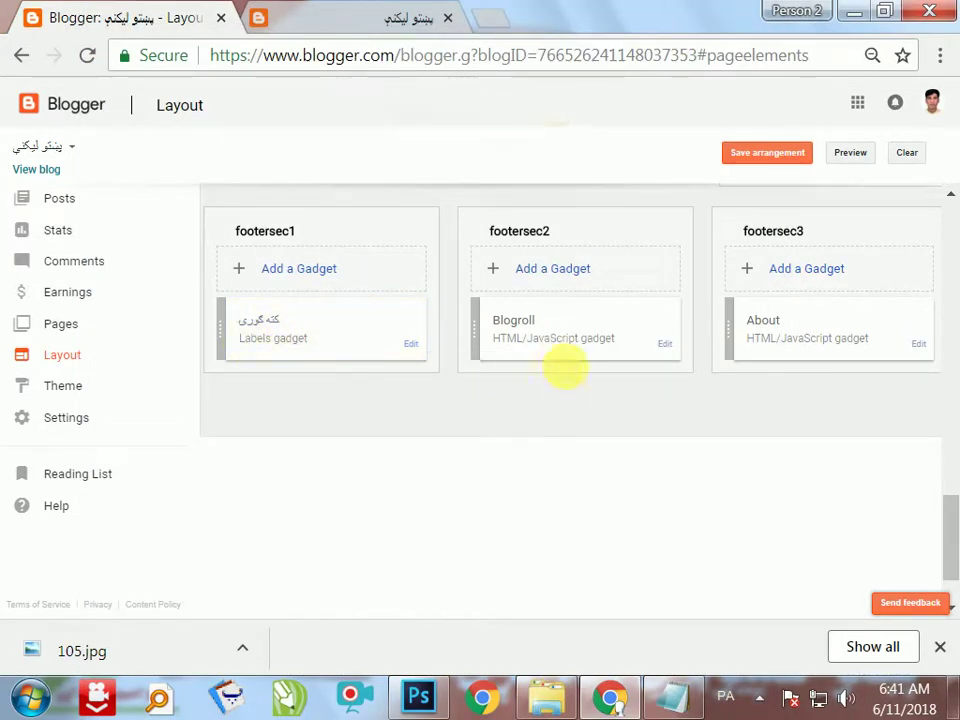
Retitle the Blogroll gadget in the footersec2 section as "بلاګ رول" and save it.
left_click(666, 346)
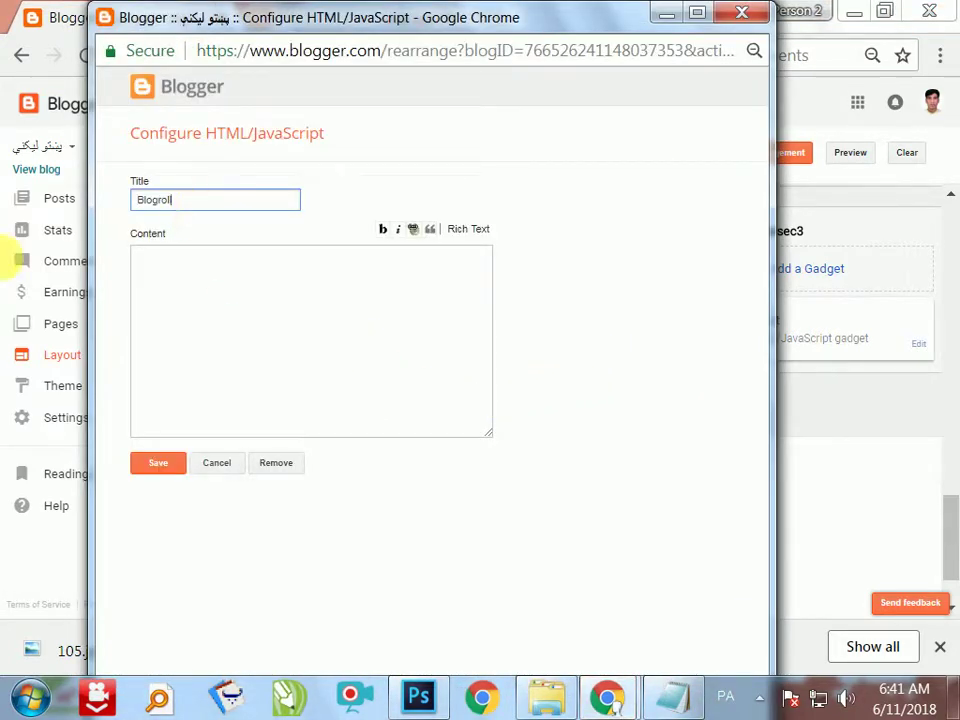
key("ctrl+a")
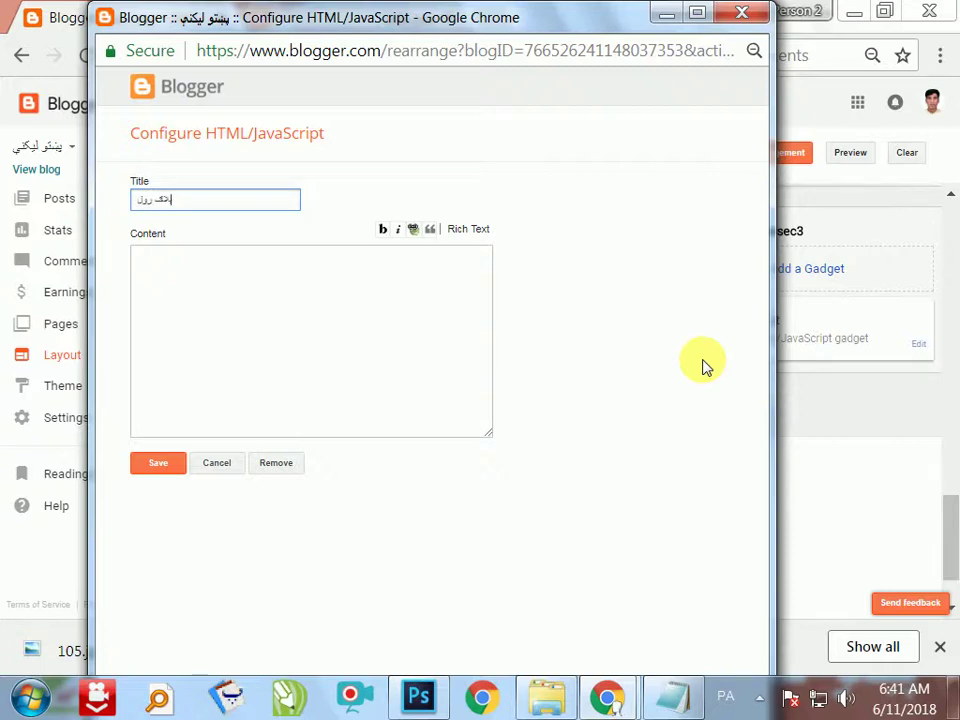
left_click(160, 466)
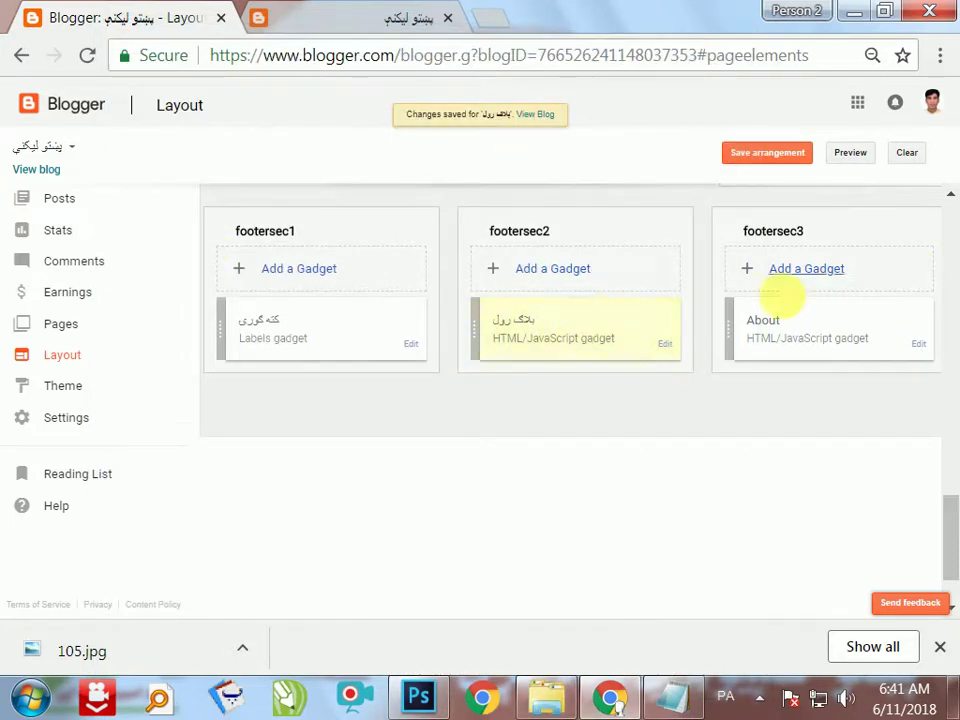
Retitle the About gadget in the footersec3 section as "زمونږ په اړه" and save it.
left_click(918, 344)
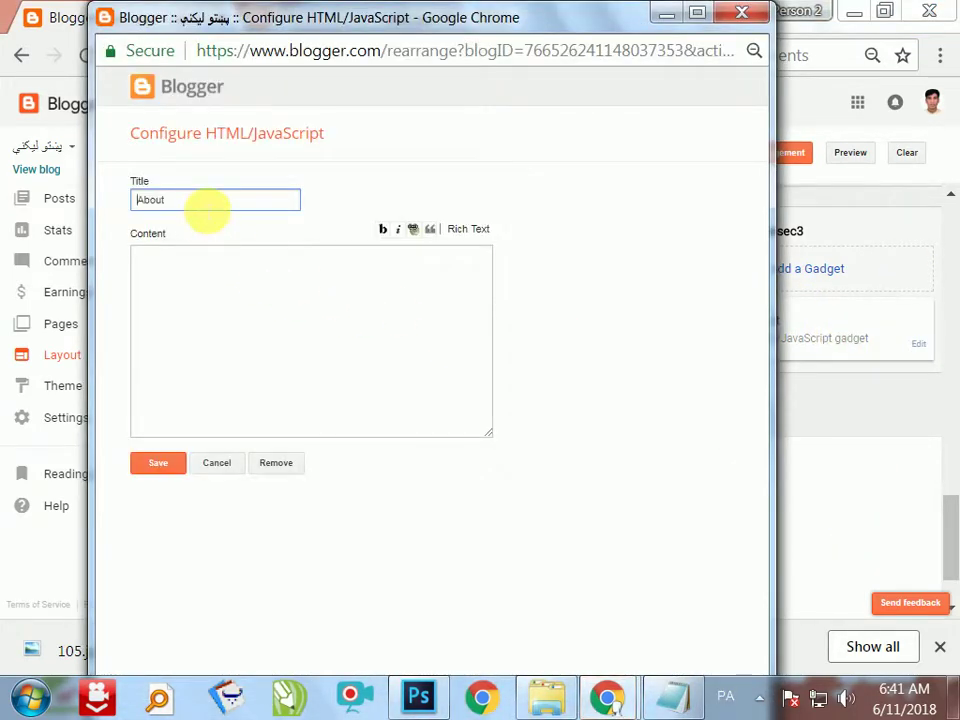
double_click(205, 210)
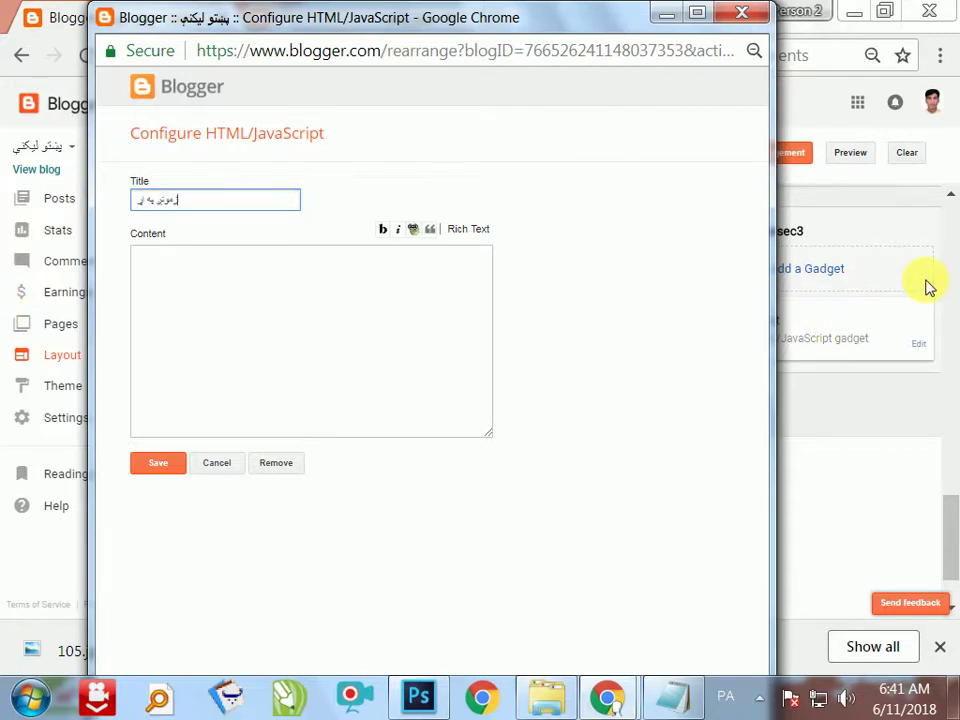
left_click(167, 463)
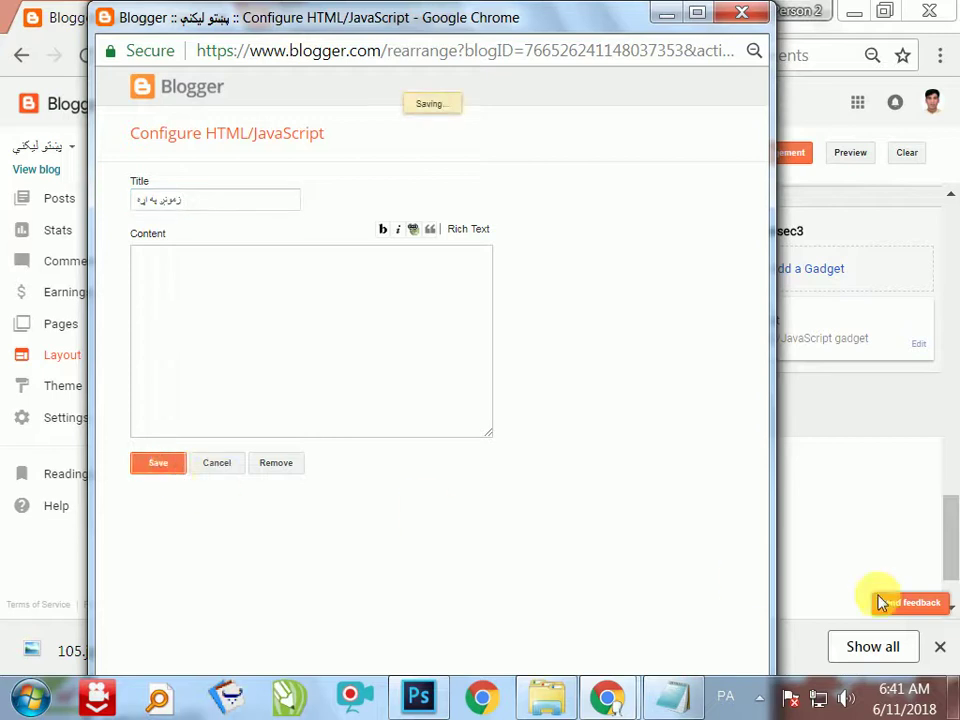
Retitle the Blog Archive gadget in the sidebartab1 section as "ارشیف" and save it.
scroll(956, 456, "up", 3)
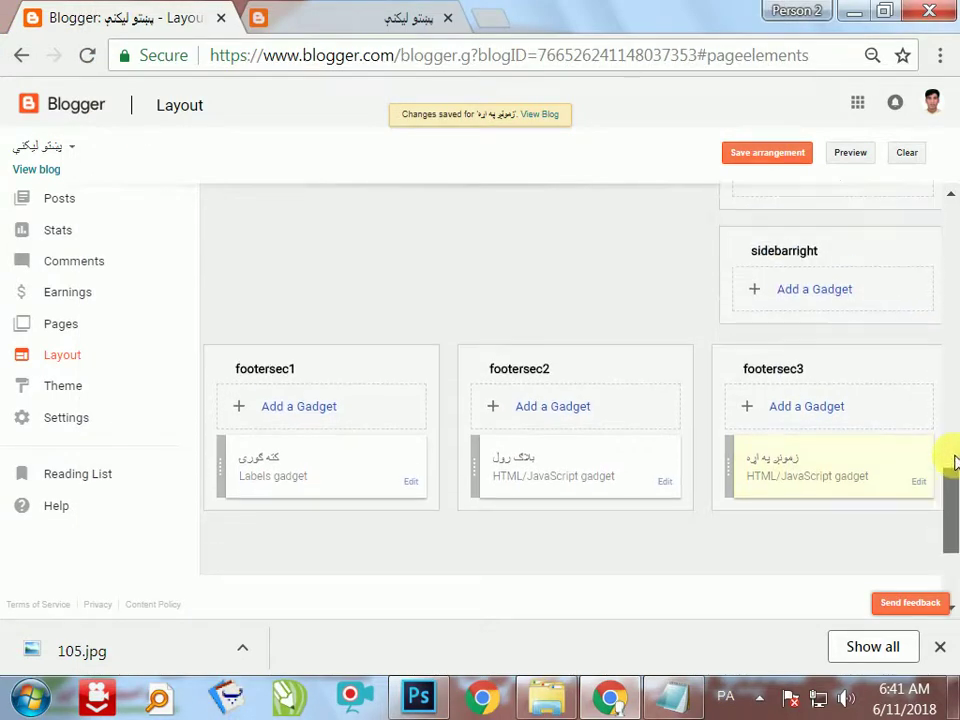
left_click_drag(953, 449, 949, 369)
left_click(920, 386)
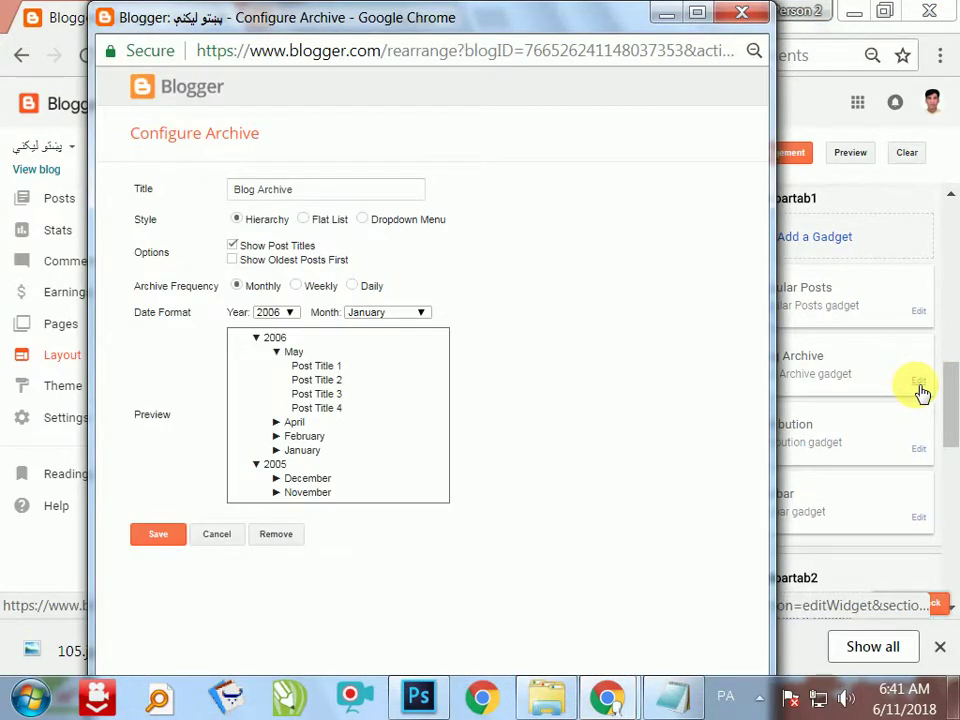
left_click_drag(319, 195, 3, 248)
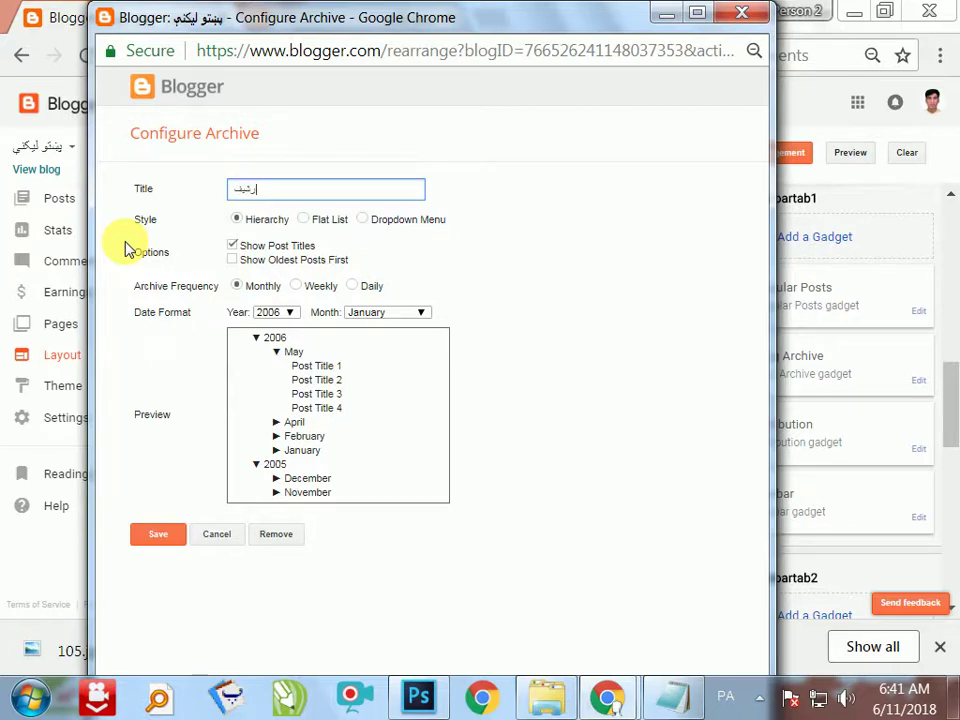
left_click(158, 535)
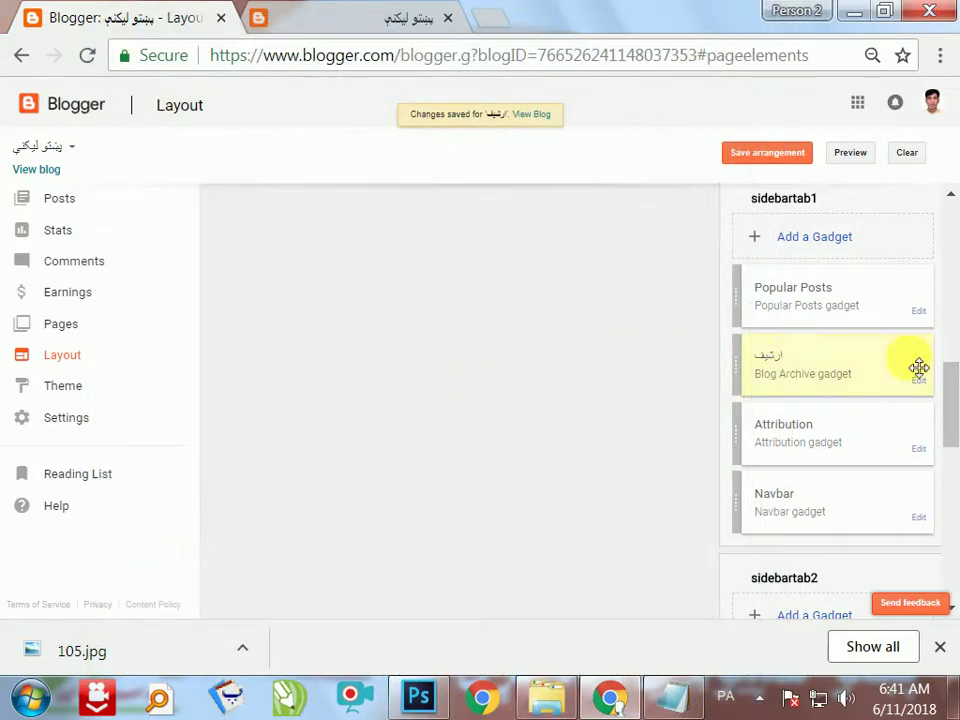
Retitle the Popular Posts gadget in sidebartab1 as "غوره خپروني", limit it to 5 posts and save it.
left_click_drag(955, 392, 955, 372)
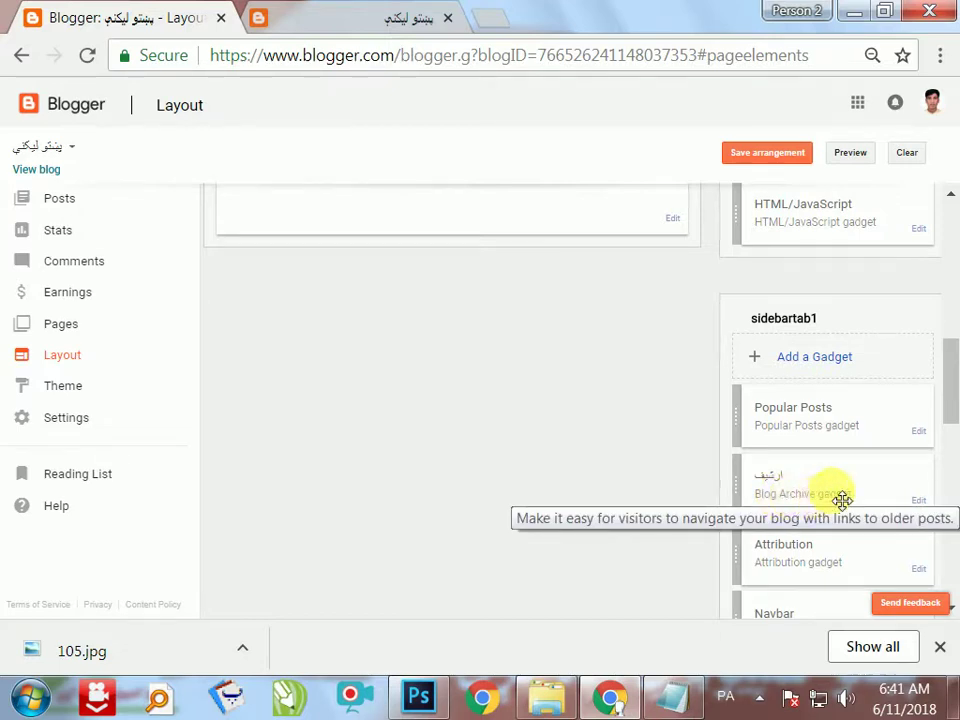
left_click(920, 436)
left_click(335, 197)
left_click_drag(335, 197, 2, 293)
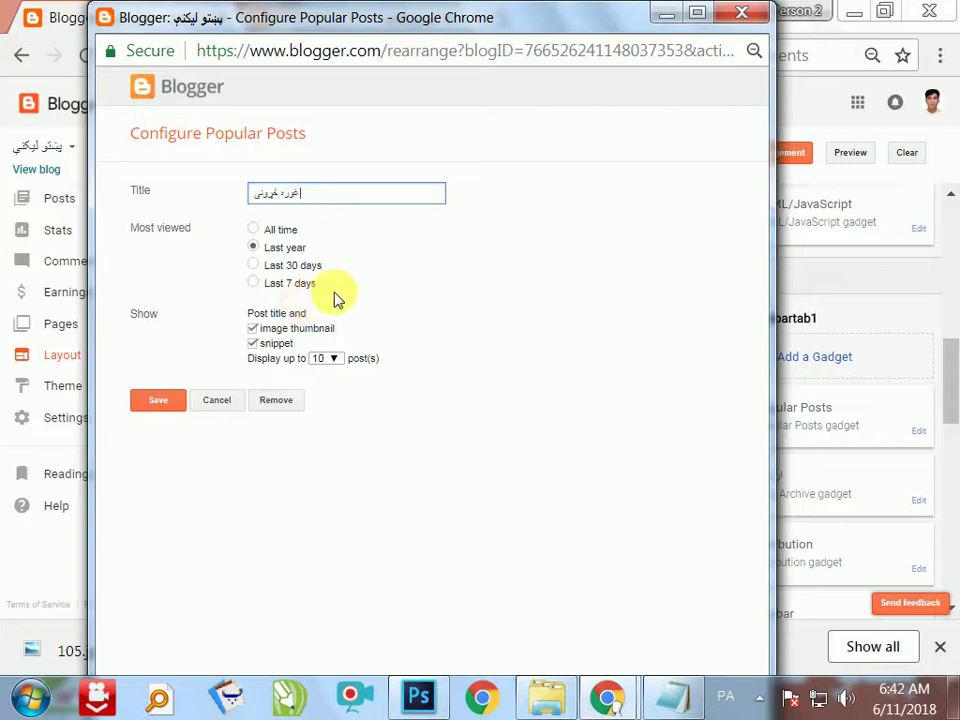
left_click(339, 361)
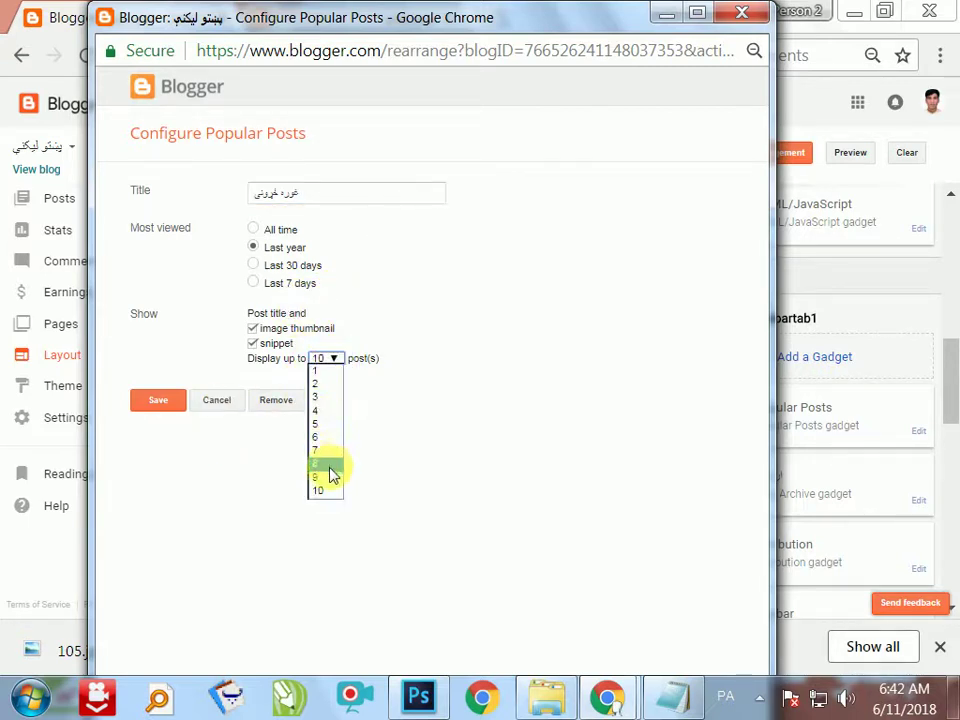
left_click(257, 470)
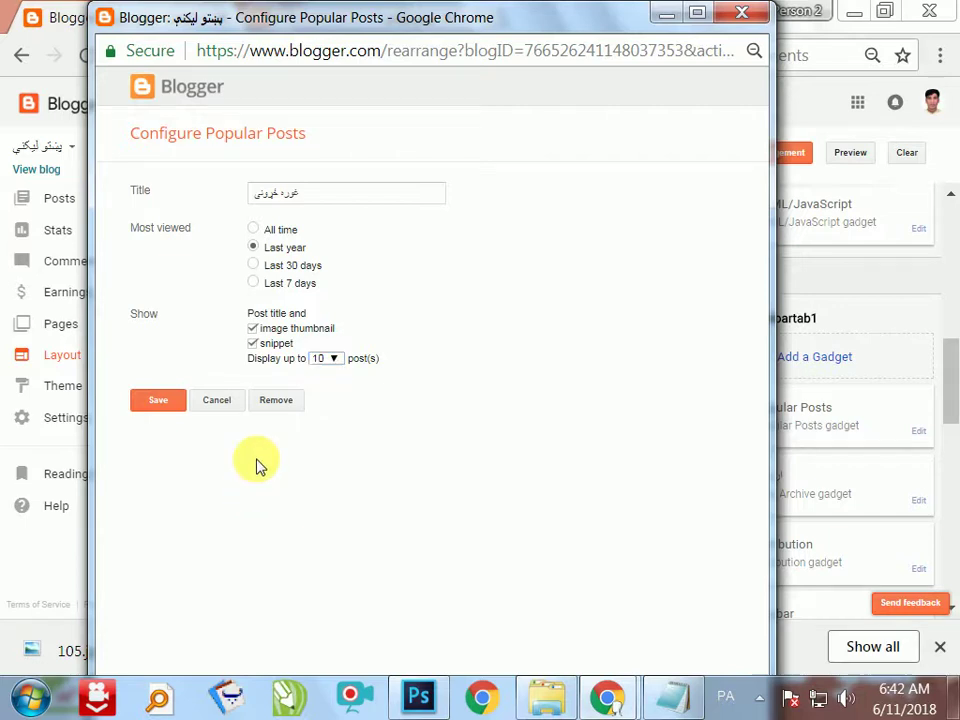
left_click(336, 362)
left_click(316, 424)
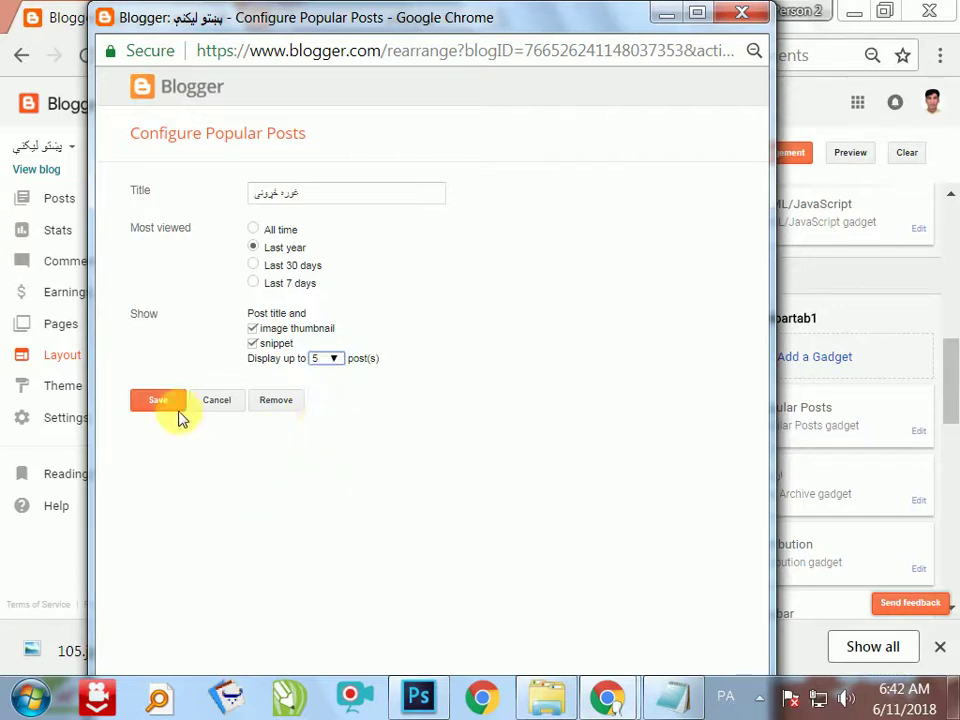
left_click(168, 406)
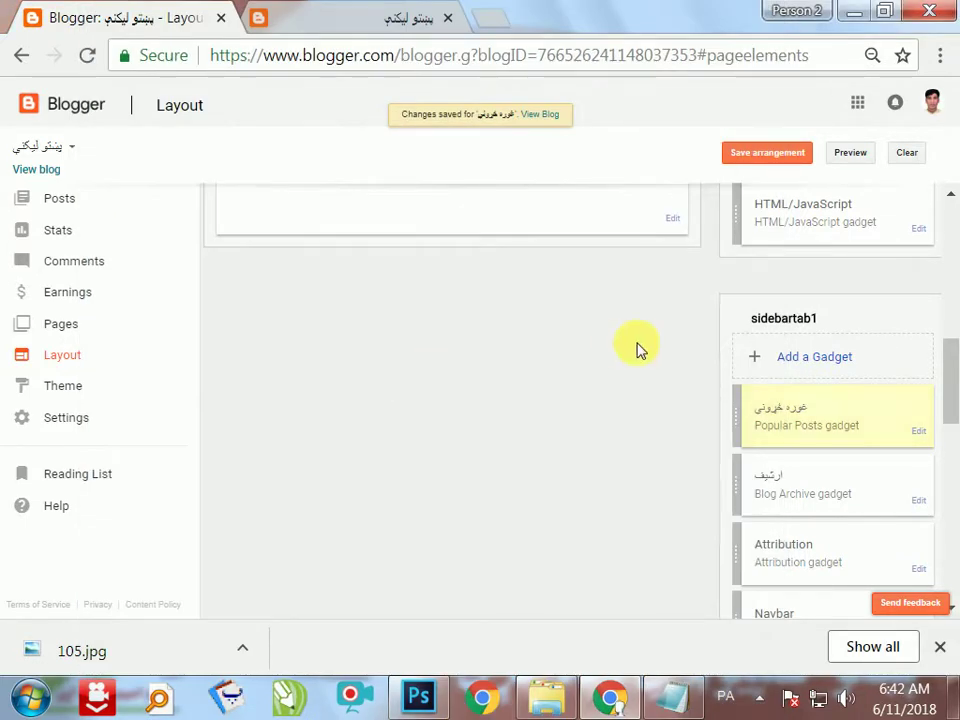
Rename the Home entry of the Menu - Pages gadget in menulinkswidget as "سرپاڼه" and save it.
scroll(655, 352, "up", 5)
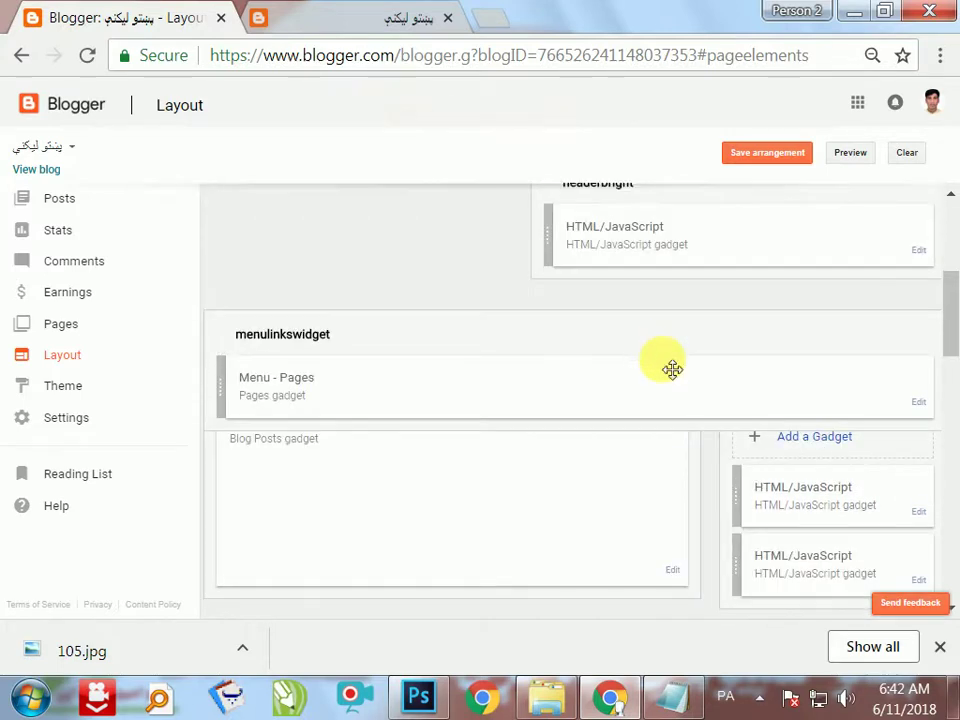
scroll(672, 370, "up", 2)
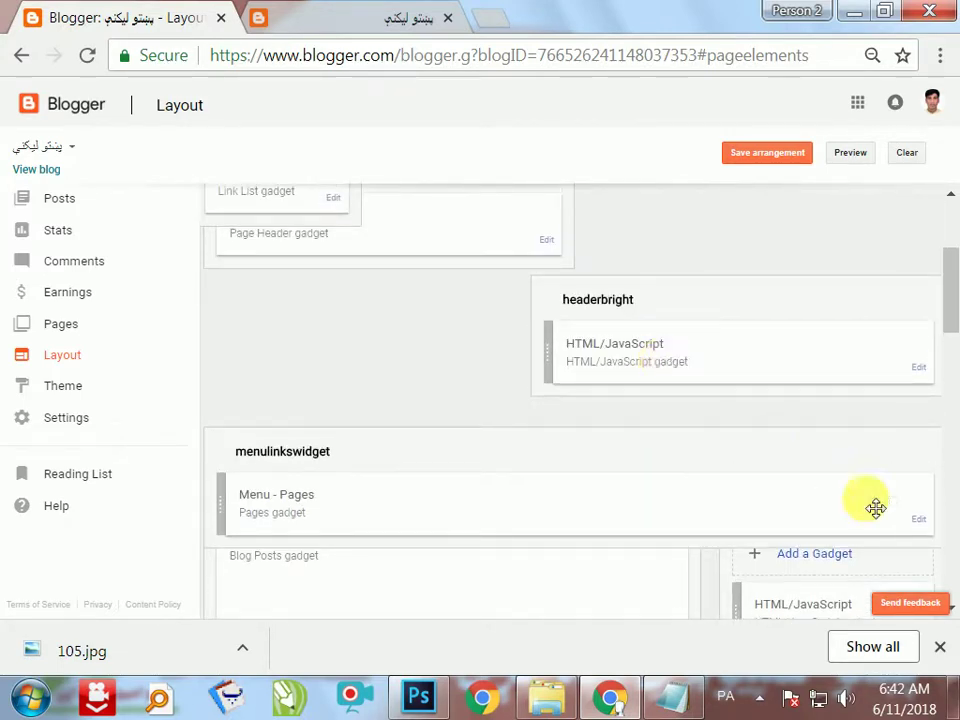
left_click(918, 520)
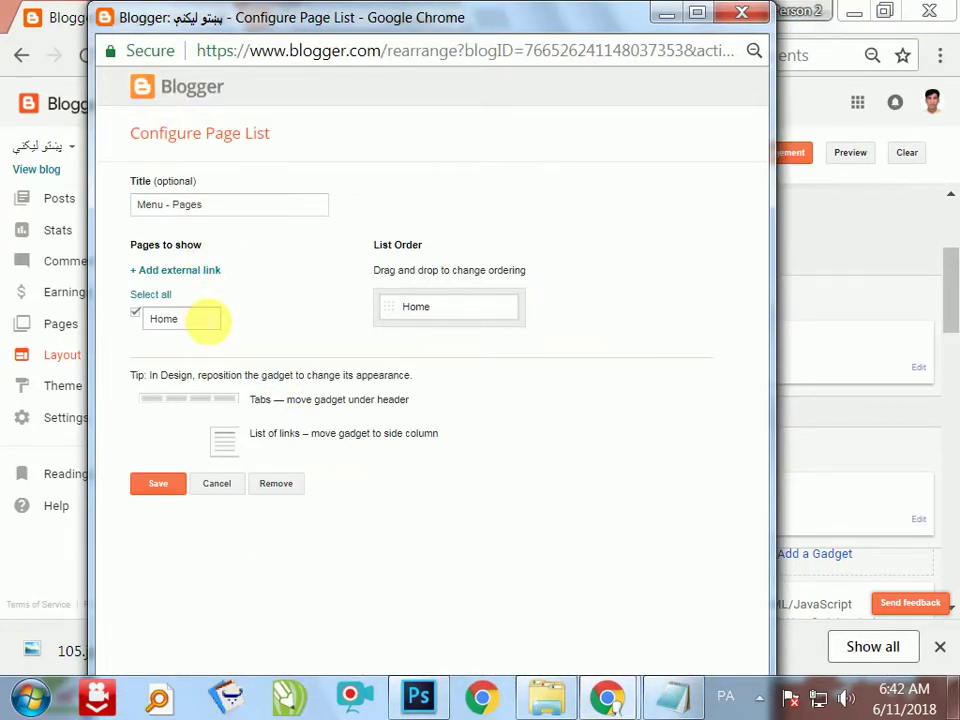
left_click(210, 328)
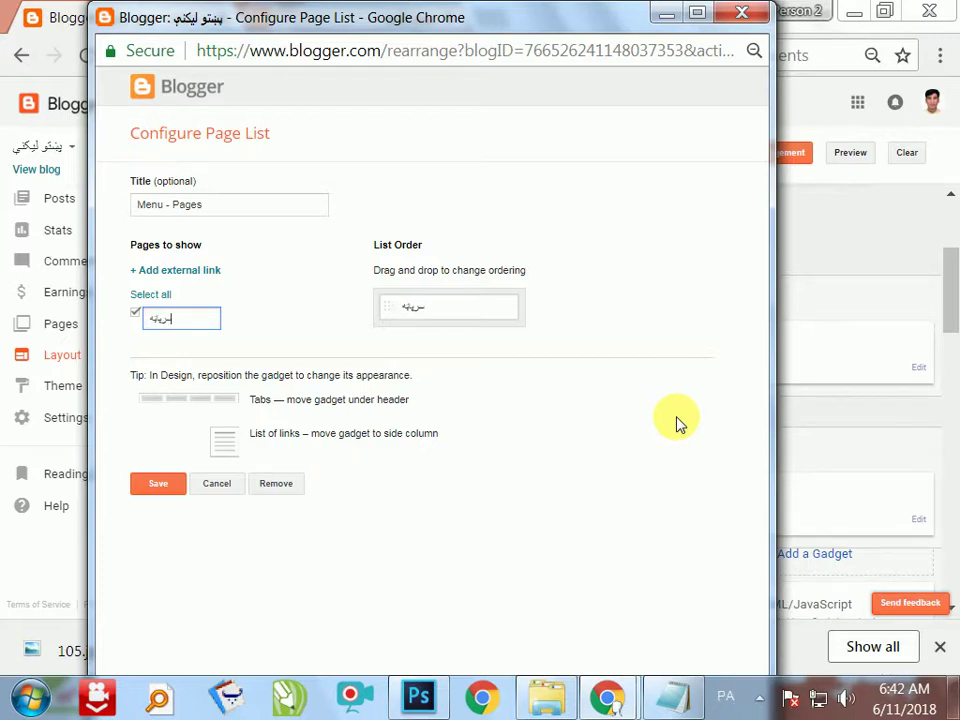
left_click(156, 486)
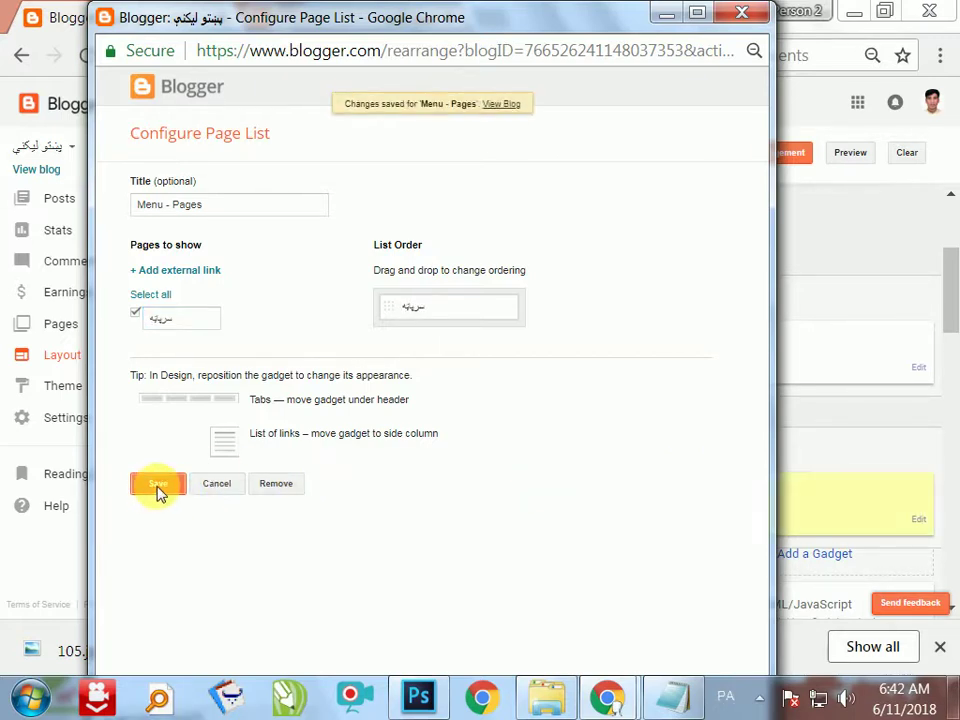
Save the layout arrangement and open the live blog to view the changes.
scroll(713, 212, "up", 3)
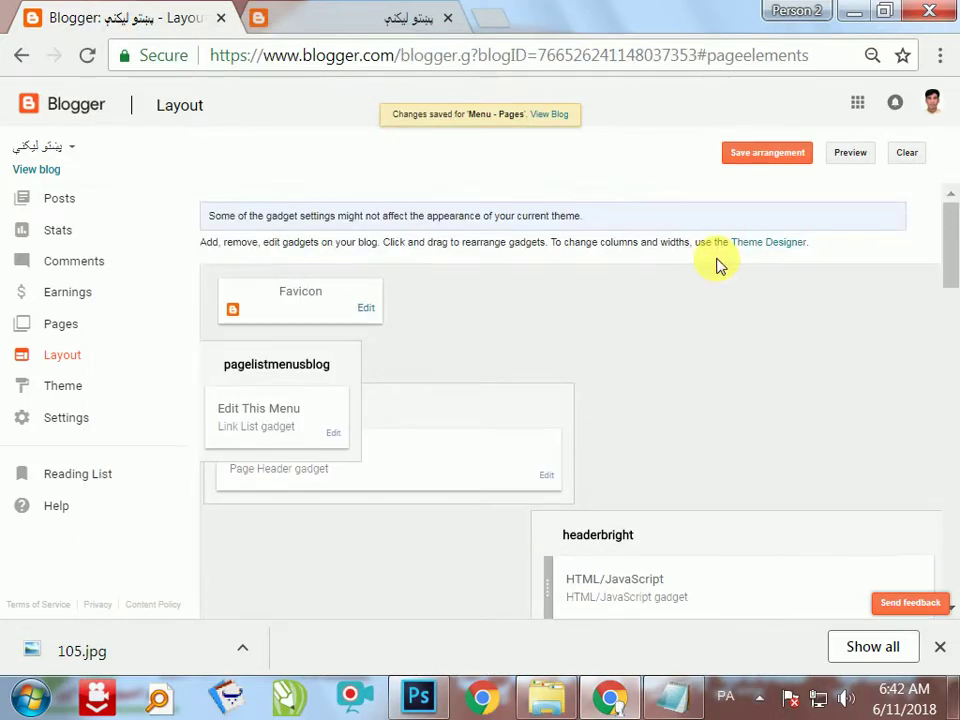
left_click(755, 155)
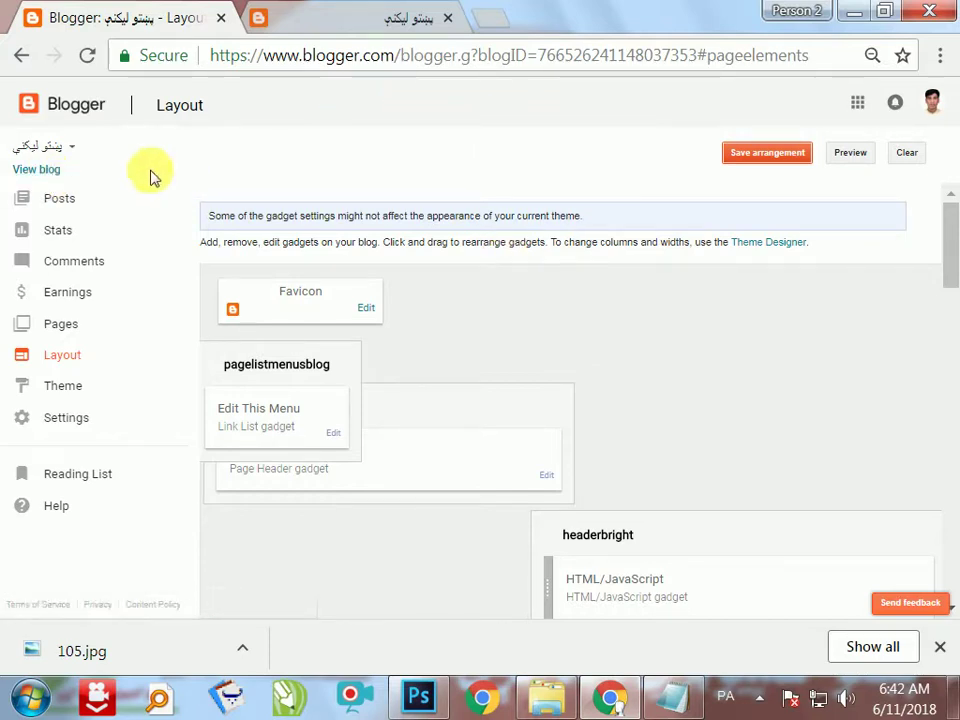
left_click(20, 170)
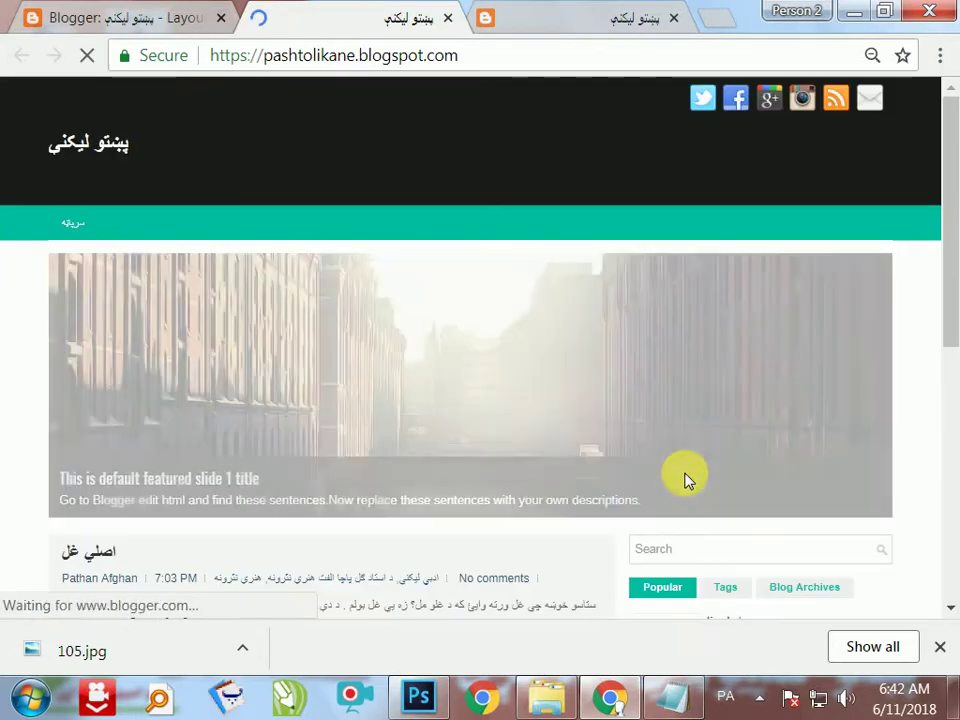
Examine the live blog's menu, sidebar tabs, archive and footer headings for the new Pashto titles.
left_click_drag(951, 259, 883, 490)
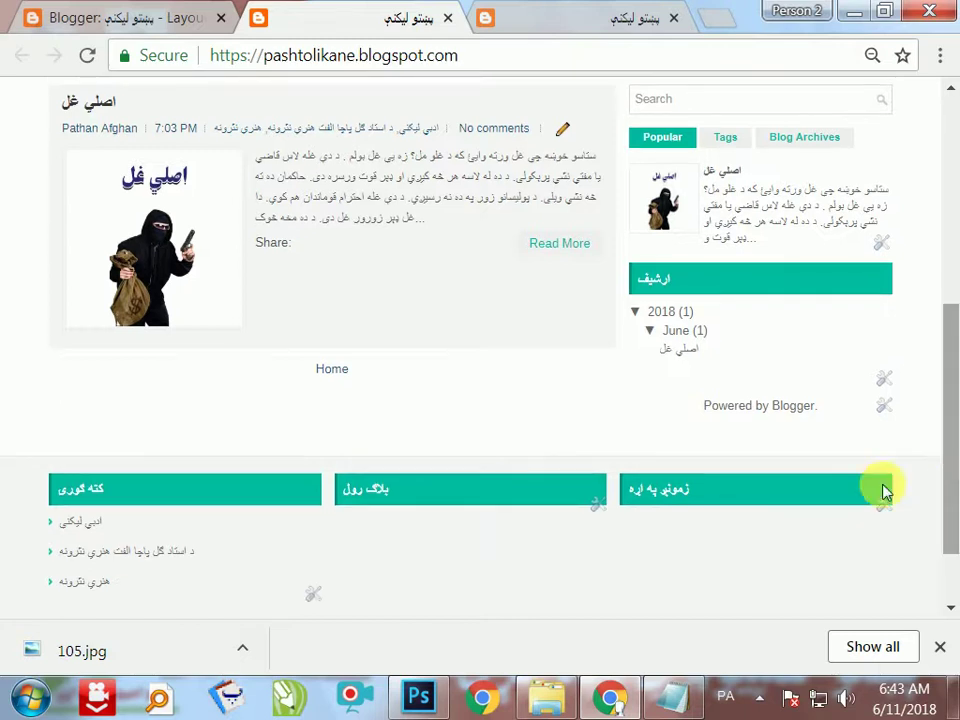
left_click_drag(943, 525, 955, 310)
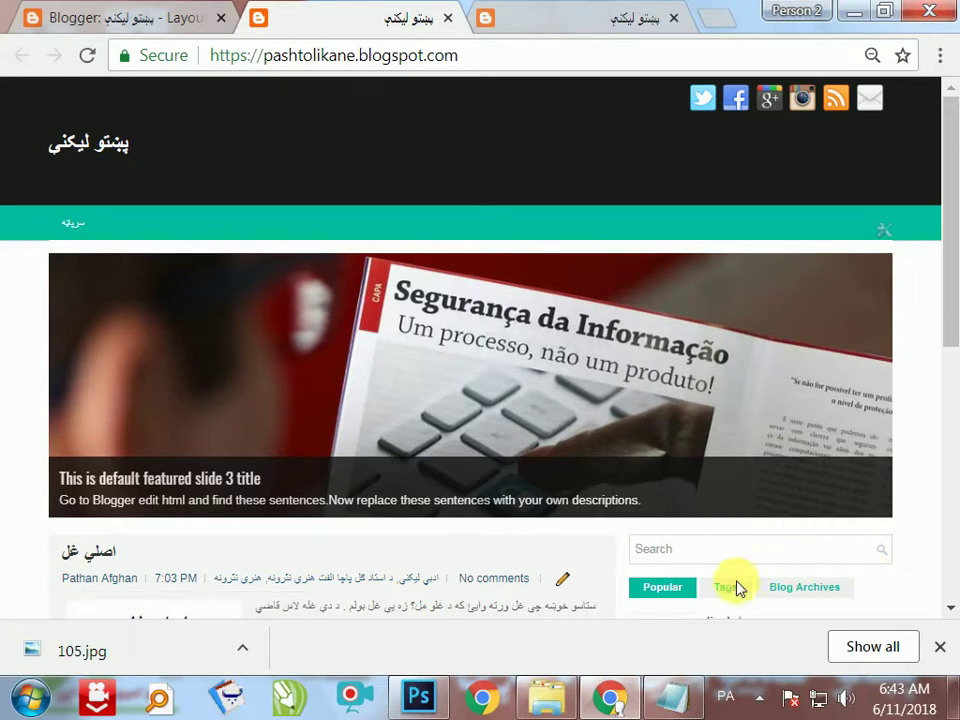
left_click_drag(956, 342, 690, 414)
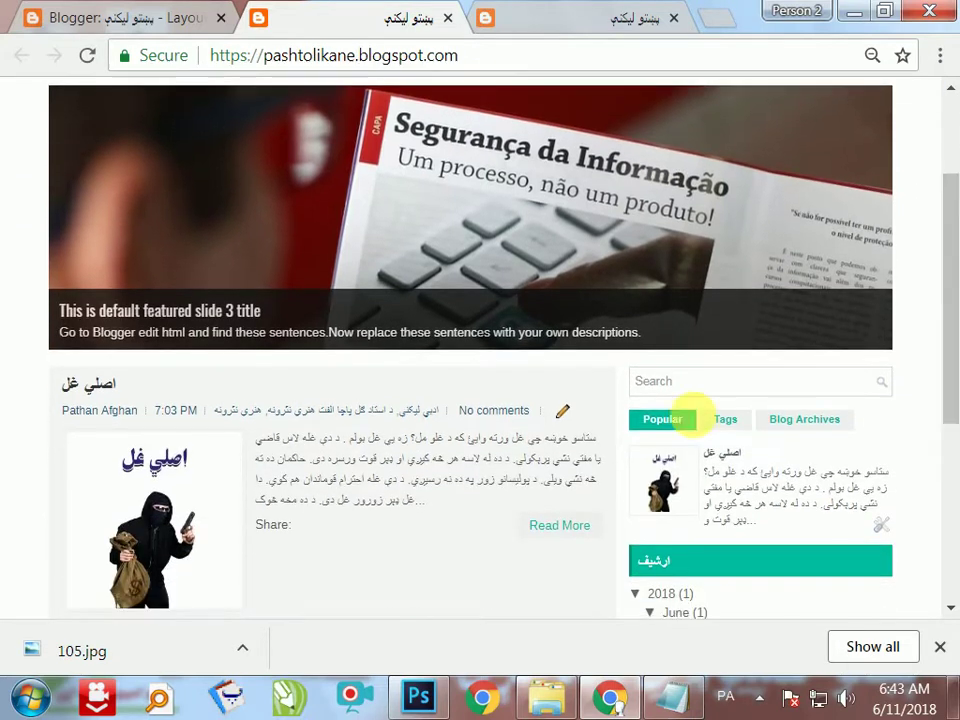
left_click(882, 527)
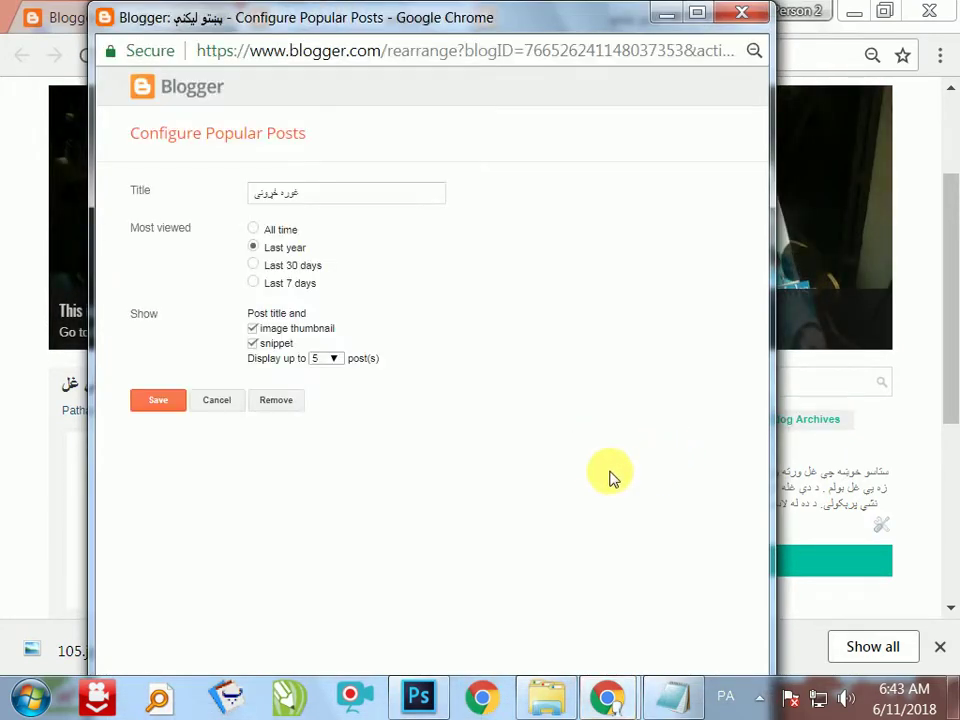
left_click(276, 401)
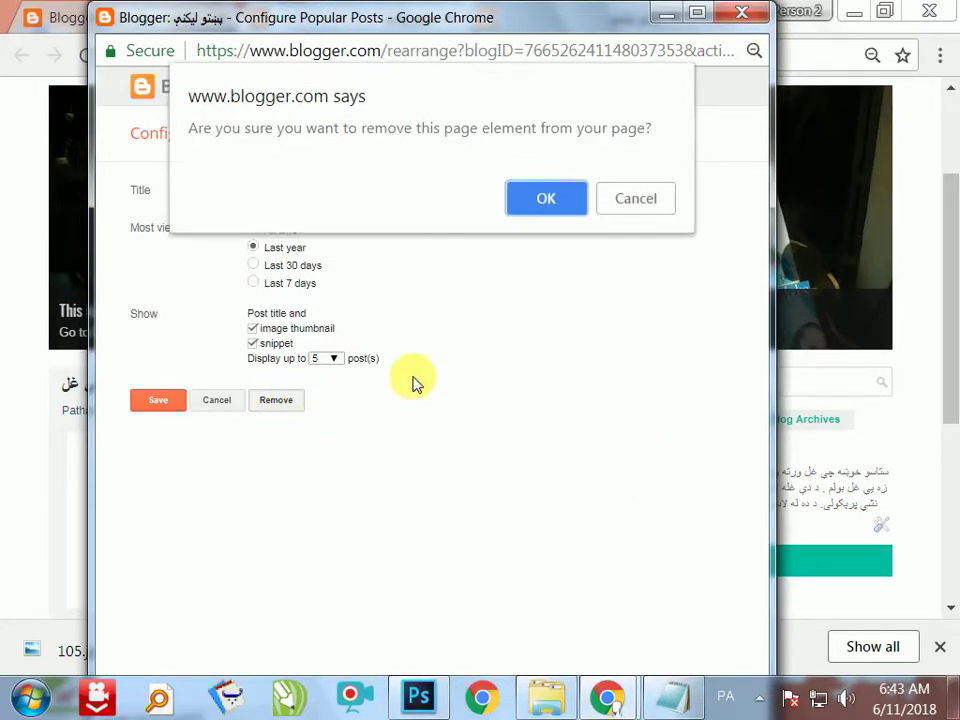
left_click(672, 205)
left_click(220, 410)
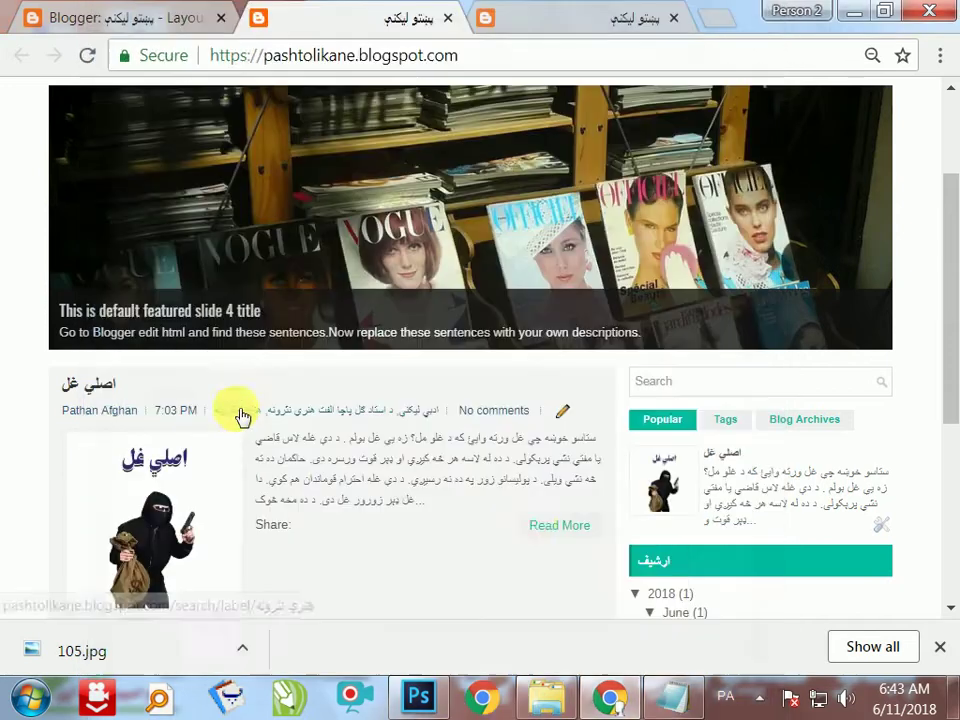
Review the live blog's post, sidebar and footer once more, and minimize the browser to show the desktop.
left_click_drag(945, 375, 954, 580)
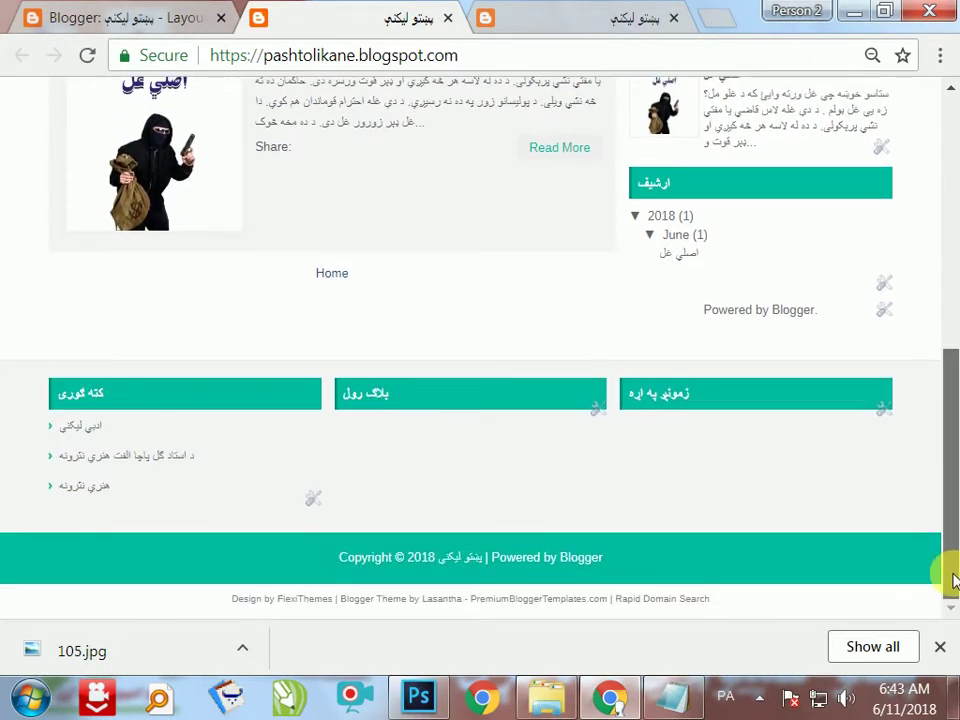
left_click_drag(954, 580, 949, 381)
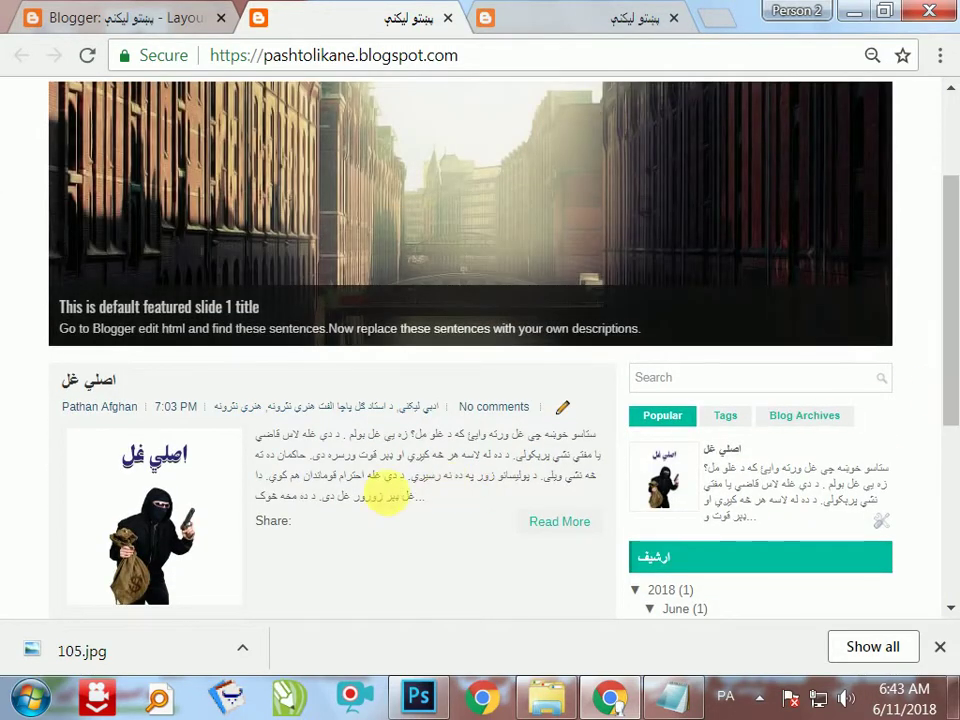
left_click_drag(432, 505, 588, 455)
left_click(501, 588)
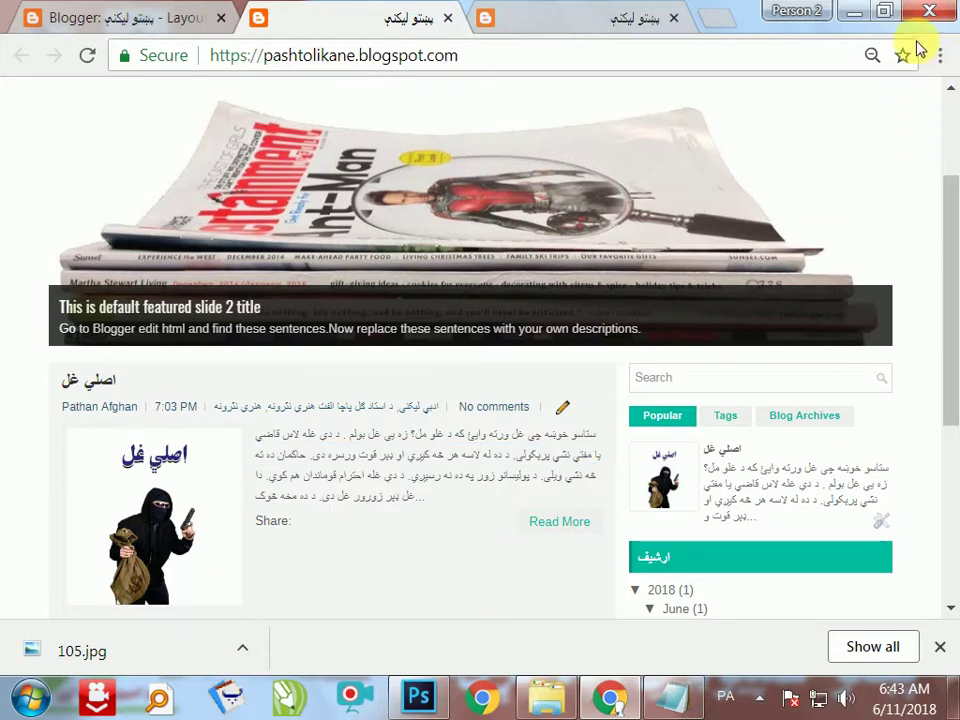
left_click(853, 11)
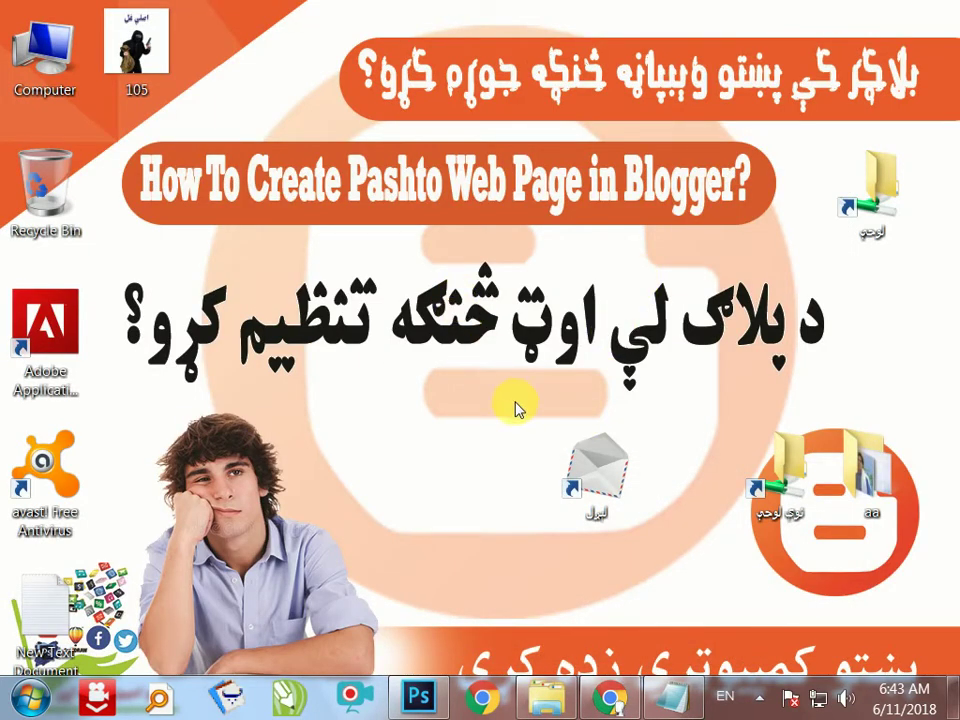